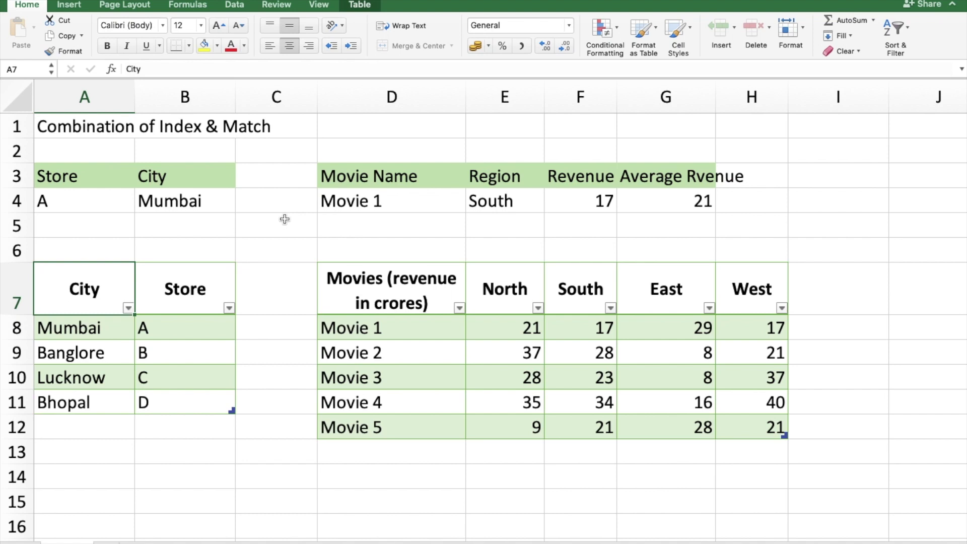
Look over the store codes and city entries in the lookup table, ending on Mumbai.
{"action": "left_click", "coordinate": [239, 128]}
{"action": "left_click", "coordinate": [202, 124]}
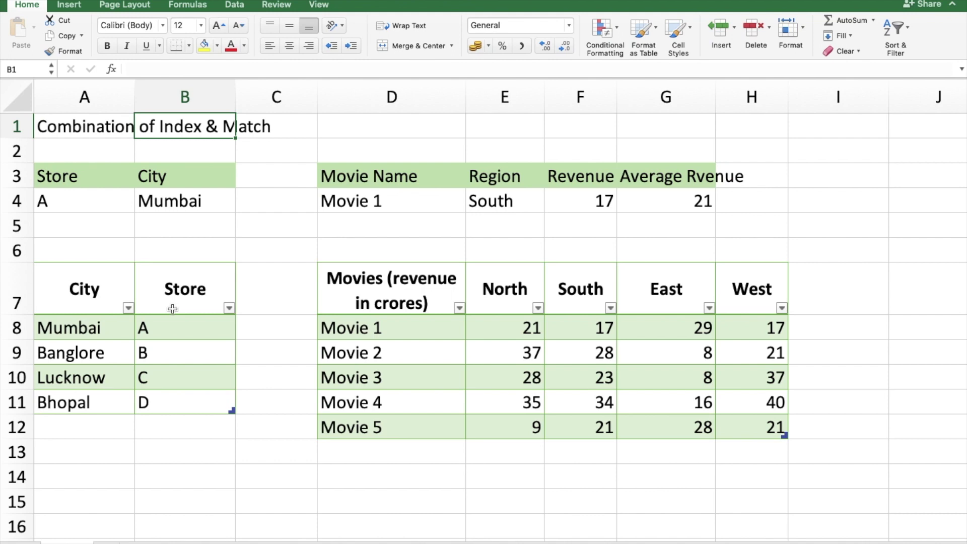
{"action": "left_click", "coordinate": [74, 301]}
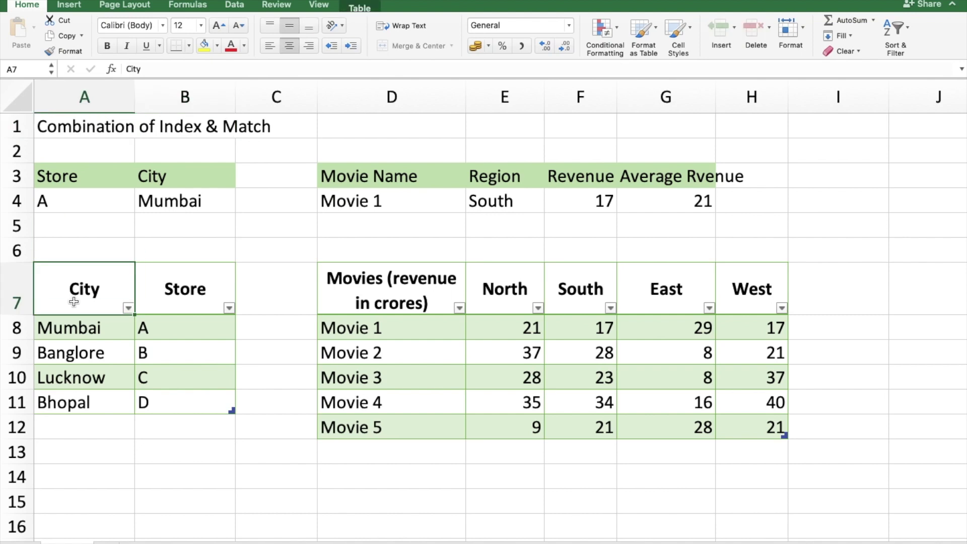
{"action": "key", "text": "Down"}
{"action": "key", "text": "Down"}
{"action": "key", "text": "Down"}
{"action": "key", "text": "Down"}
{"action": "key", "text": "Right"}
{"action": "key", "text": "Up"}
{"action": "key", "text": "Up"}
{"action": "key", "text": "Up"}
{"action": "key", "text": "Up"}
{"action": "key", "text": "Left"}
{"action": "left_click", "coordinate": [56, 197]}
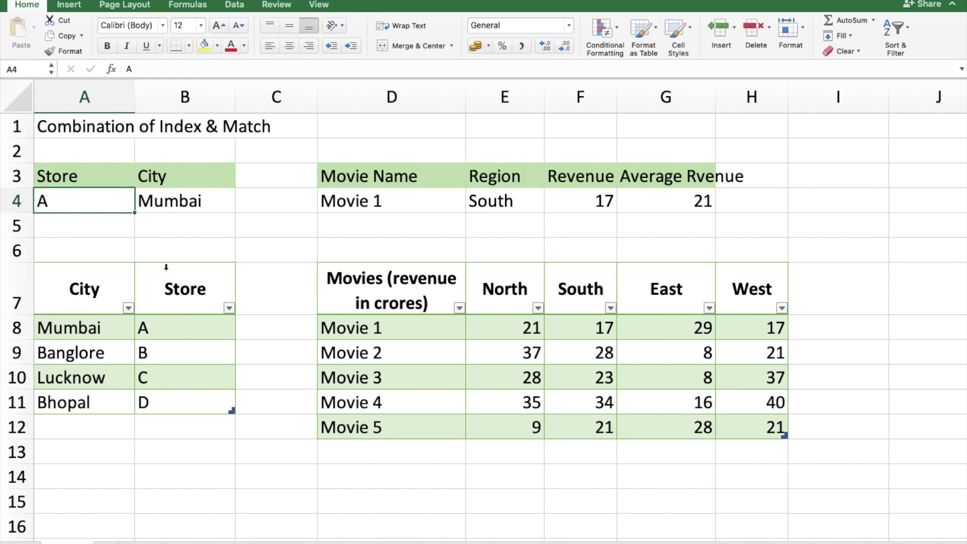
{"action": "left_click", "coordinate": [101, 327]}
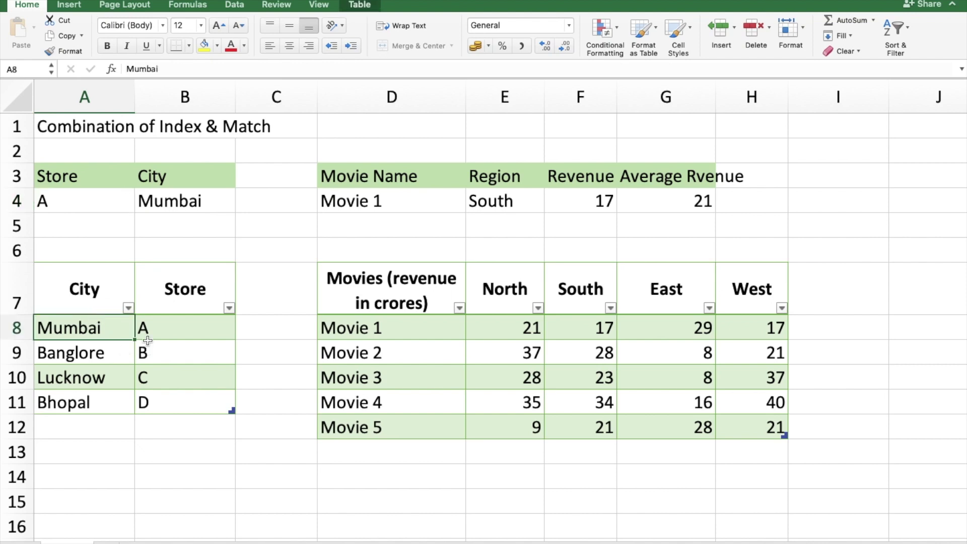
Clear B4's old lookup and start an INDEX formula over Table3 from A8.
{"action": "left_click", "coordinate": [186, 204]}
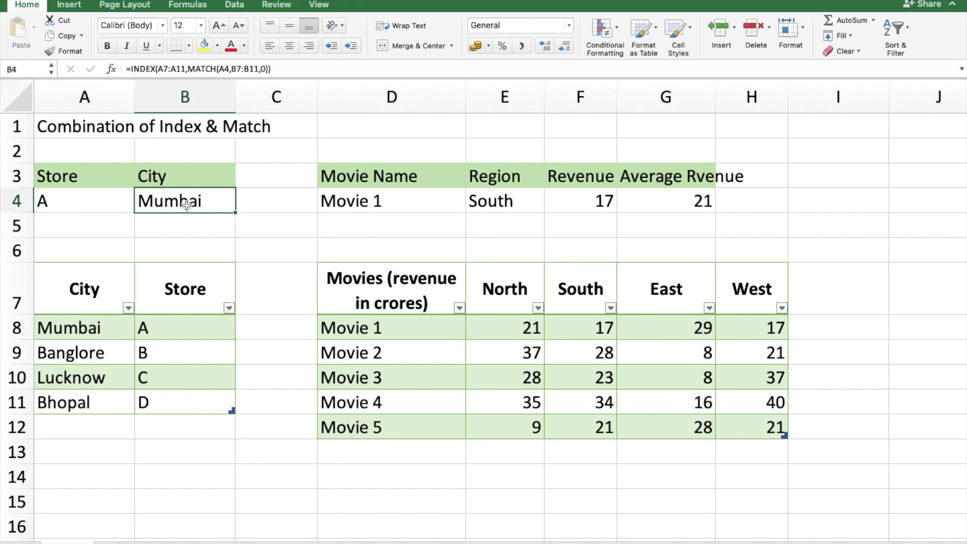
{"action": "key", "text": "Delete"}
{"action": "type", "text": "=ind"}
{"action": "key", "text": "Tab"}
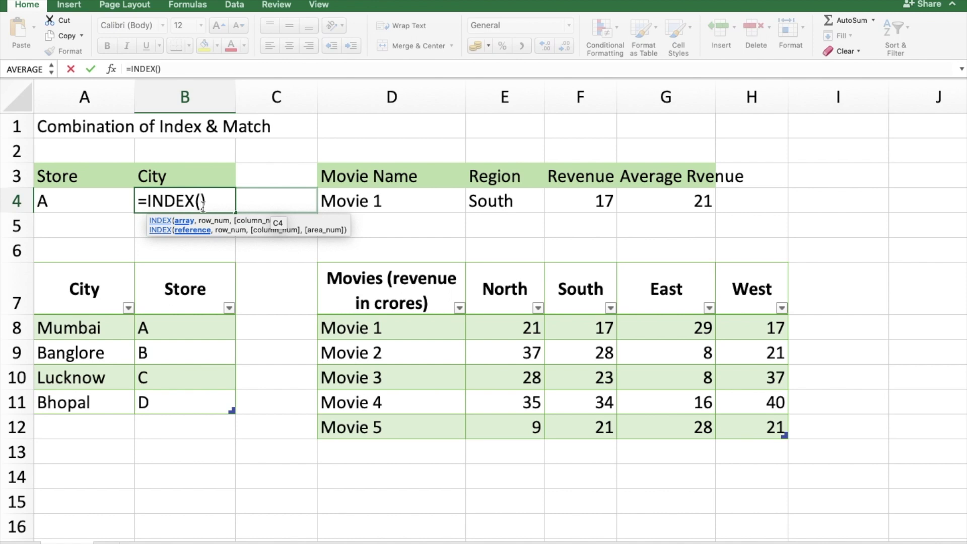
{"action": "left_click", "coordinate": [70, 333]}
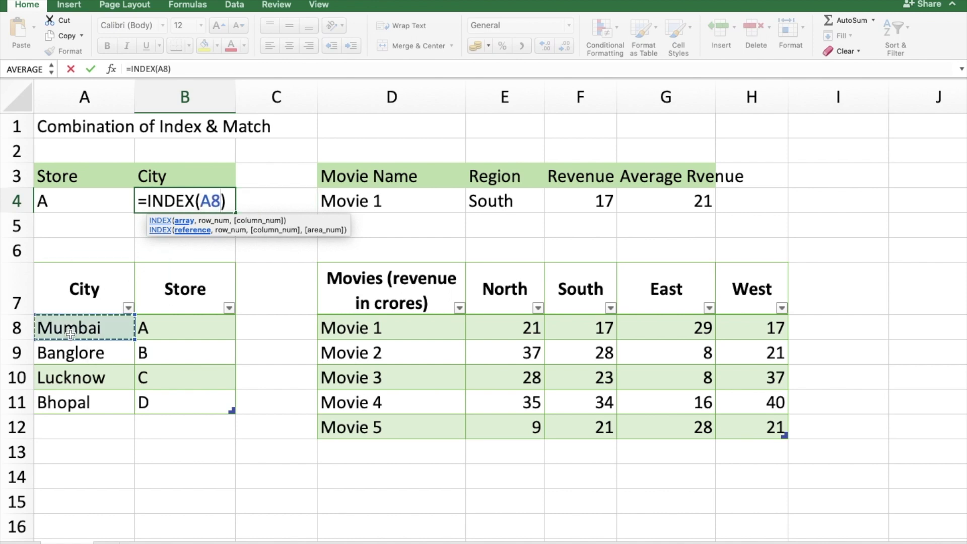
{"action": "key", "text": "shift+Right"}
{"action": "key", "text": "shift+Down"}
{"action": "key", "text": "shift+Down"}
{"action": "key", "text": "shift+Down"}
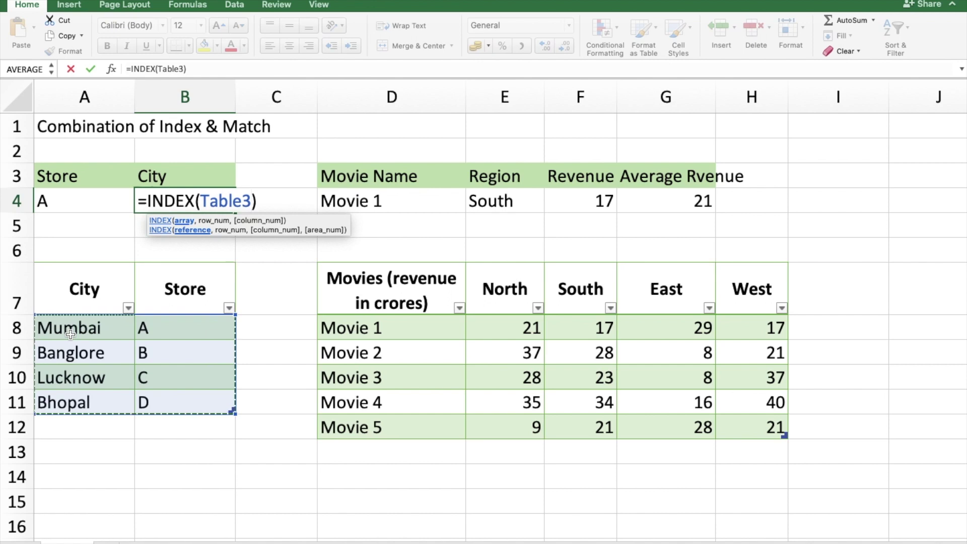
Finish B4 as =INDEX(Table3,1,1) and recheck its formula, still showing Mumbai.
{"action": "type", "text": ","}
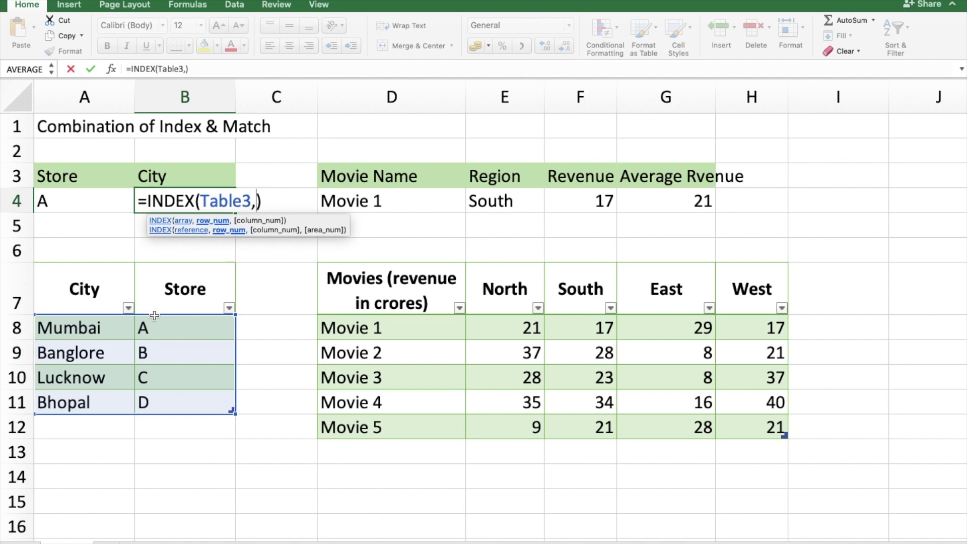
{"action": "type", "text": "1,"}
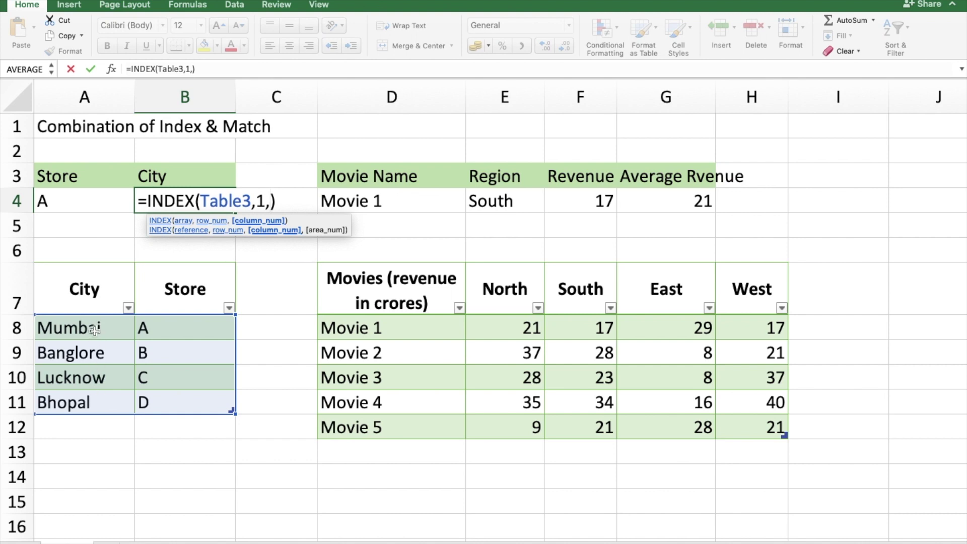
{"action": "type", "text": "1"}
{"action": "key", "text": "Return"}
{"action": "key", "text": "Up"}
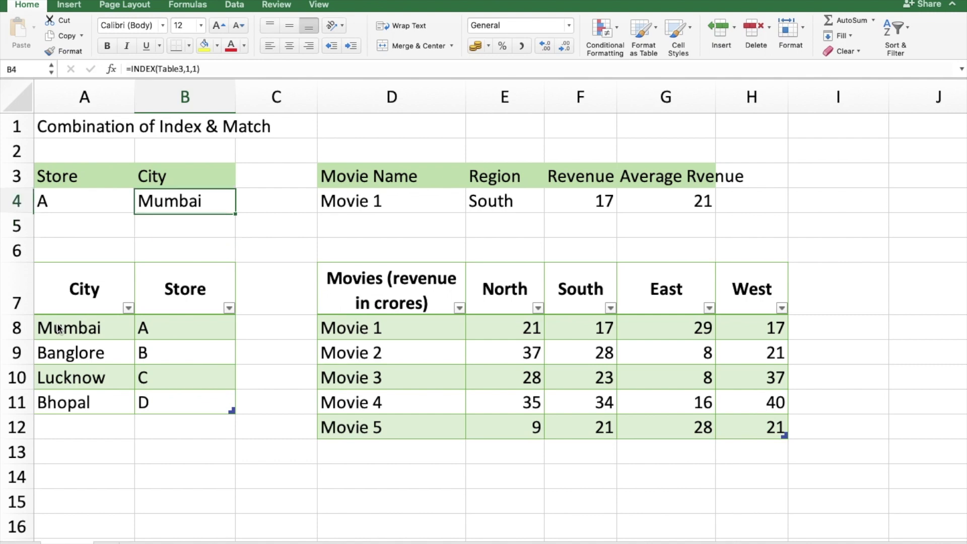
{"action": "left_click", "coordinate": [190, 69]}
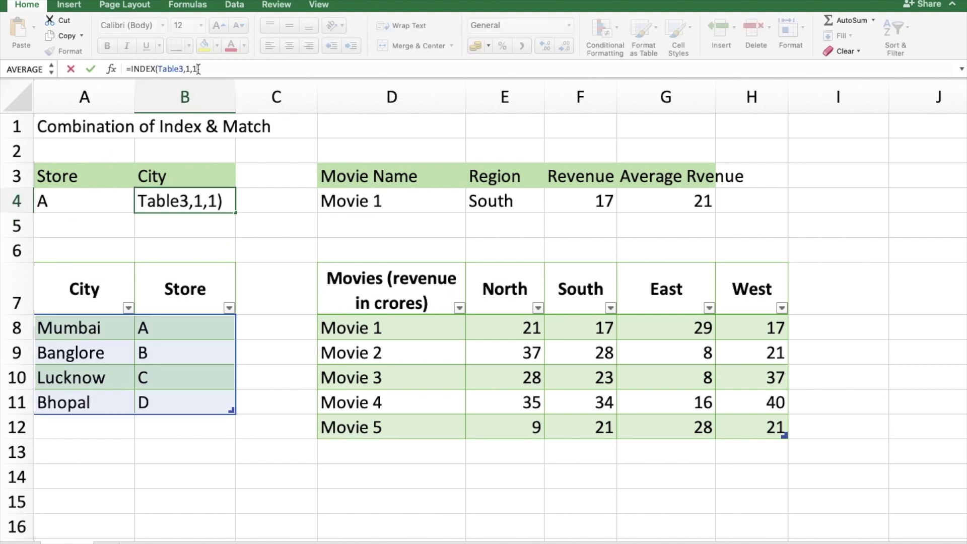
{"action": "key", "text": "Return"}
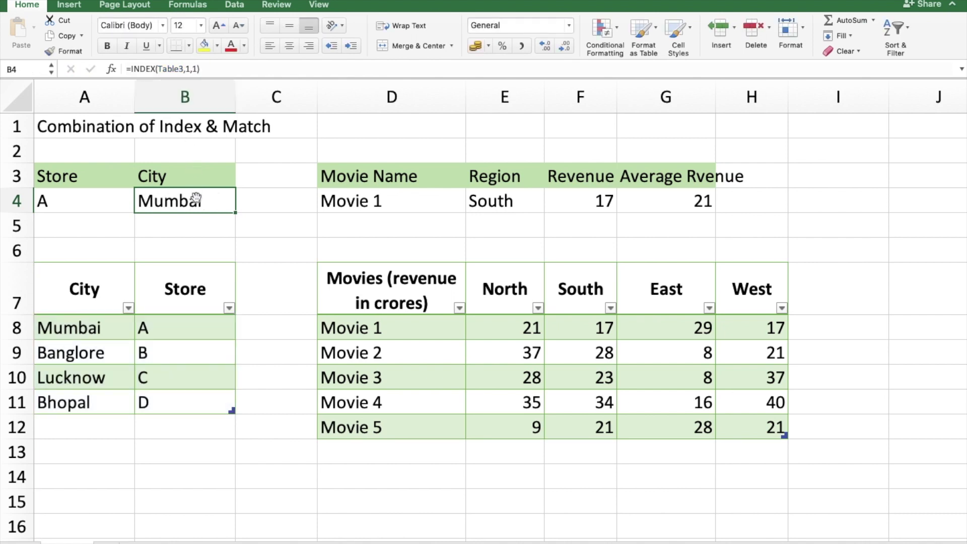
{"action": "left_click", "coordinate": [194, 223]}
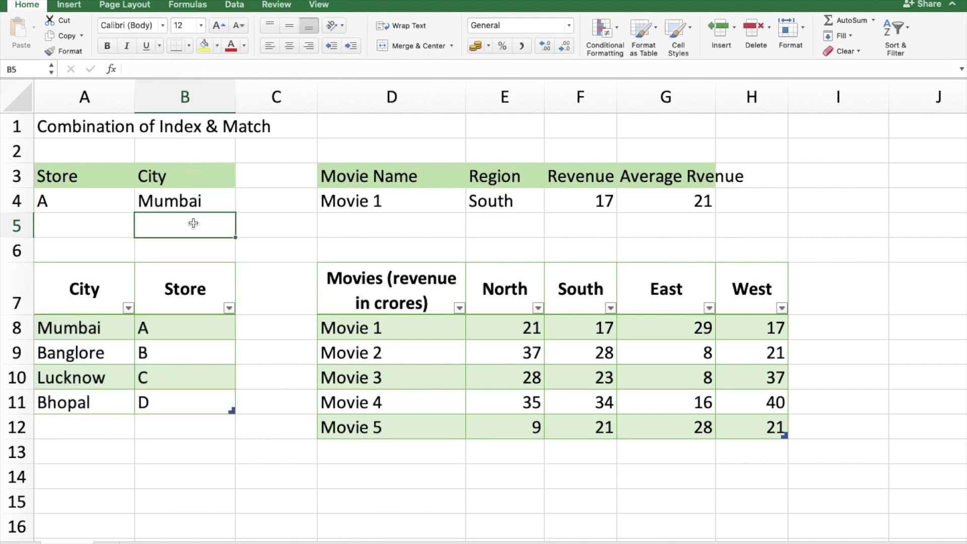
Write the notes 'array/range', 'row number' and 'column no' into B14:B16.
{"action": "left_click", "coordinate": [156, 472]}
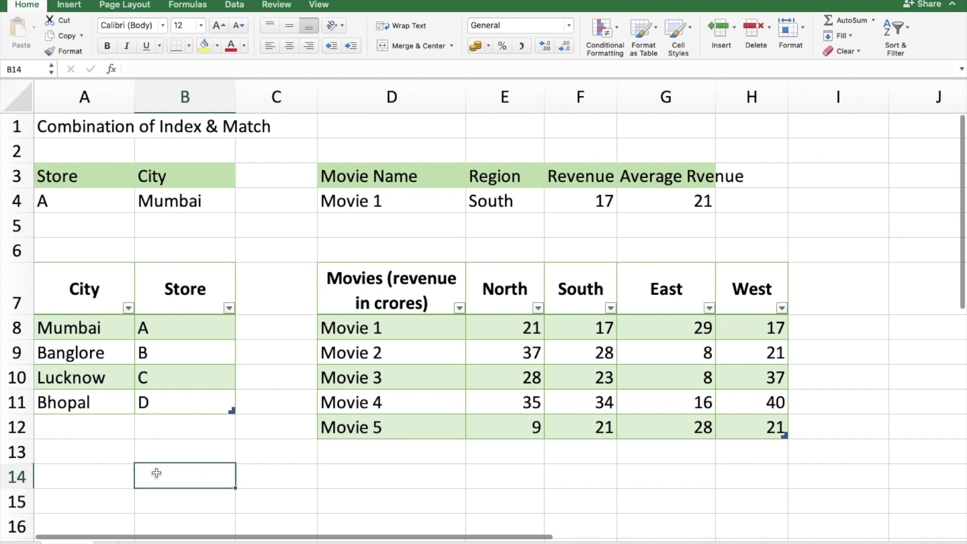
{"action": "type", "text": "array/range"}
{"action": "key", "text": "Return"}
{"action": "type", "text": "row number"}
{"action": "key", "text": "Return"}
{"action": "type", "text": "columne"}
{"action": "key", "text": "BackSpace"}
{"action": "type", "text": "no"}
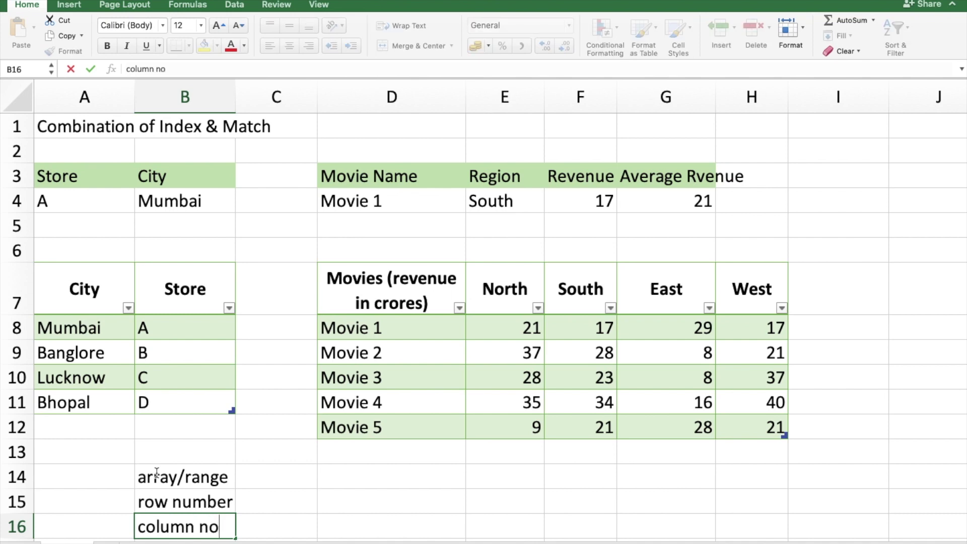
{"action": "key", "text": "Return"}
Enter 1 beside row number and column no in C15 and C16, and begin a MATCH in D15.
{"action": "key", "text": "Up"}
{"action": "key", "text": "Up"}
{"action": "key", "text": "Up"}
{"action": "key", "text": "Right"}
{"action": "key", "text": "Down"}
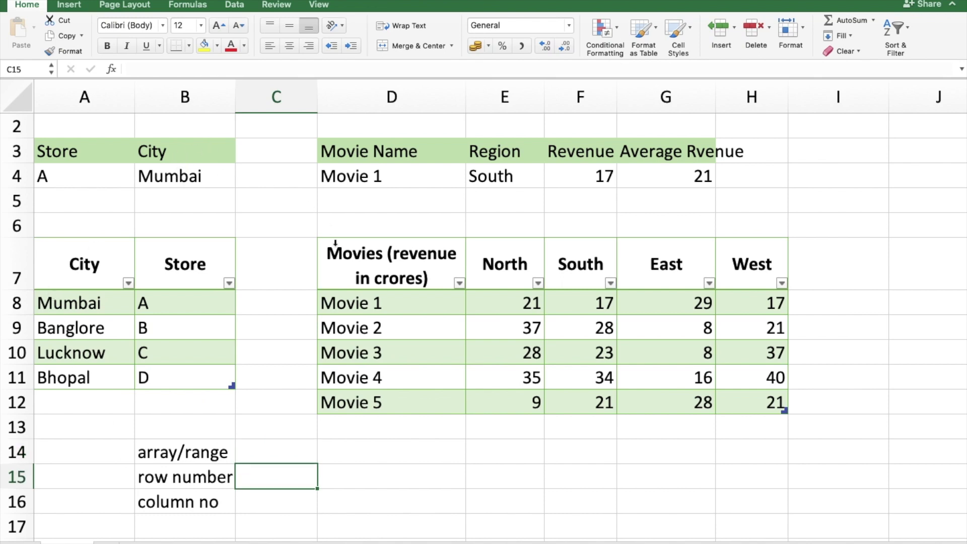
{"action": "type", "text": "1"}
{"action": "key", "text": "Return"}
{"action": "type", "text": "1"}
{"action": "key", "text": "Return"}
{"action": "key", "text": "Up"}
{"action": "key", "text": "Up"}
{"action": "key", "text": "Right"}
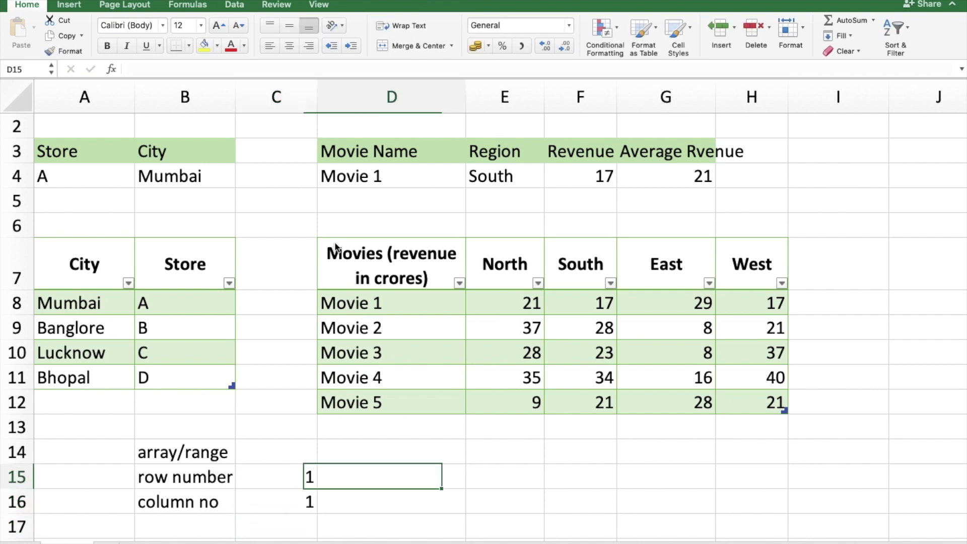
{"action": "type", "text": "="}
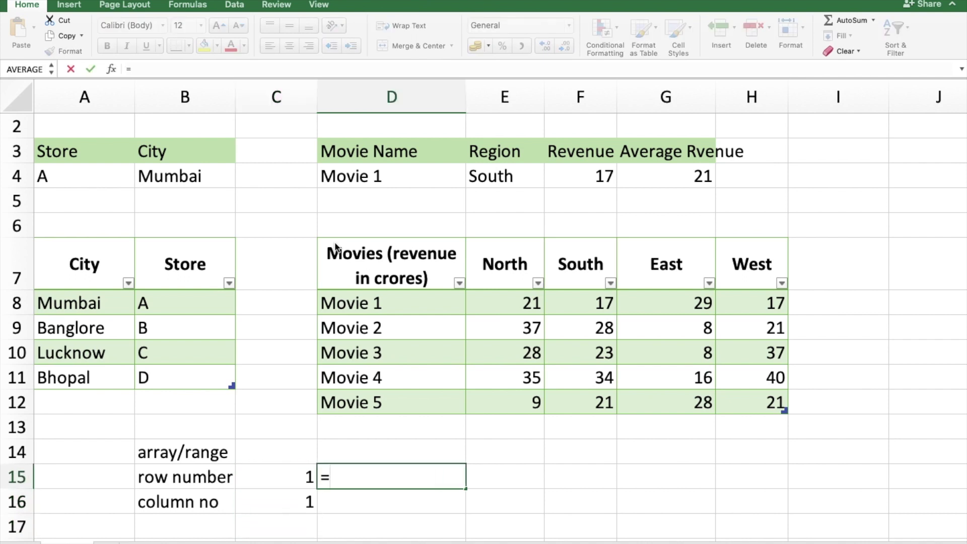
{"action": "type", "text": "mat"}
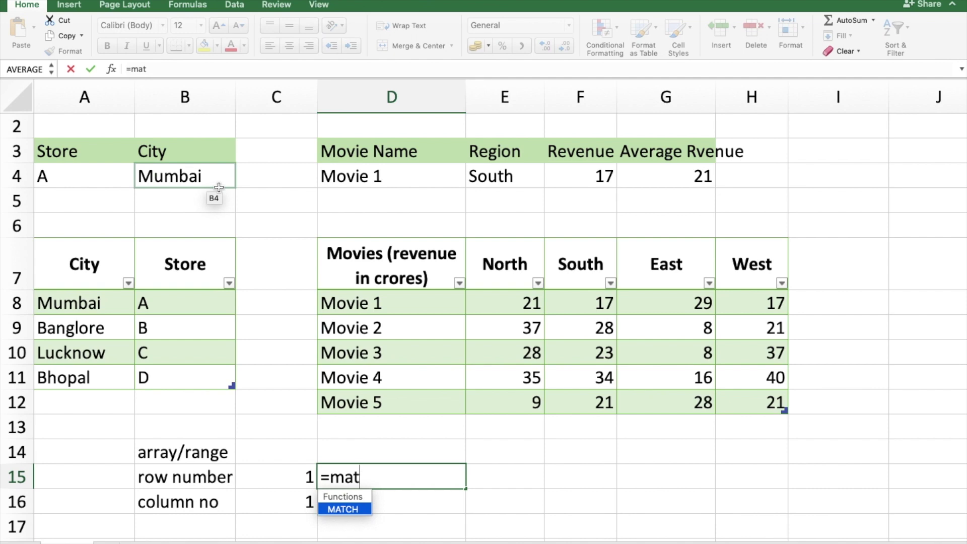
Write 'index gives me the value of the location' in E14 and 'match gives me the location or the address of the cell' in E15.
{"action": "key", "text": "Escape"}
{"action": "key", "text": "Escape"}
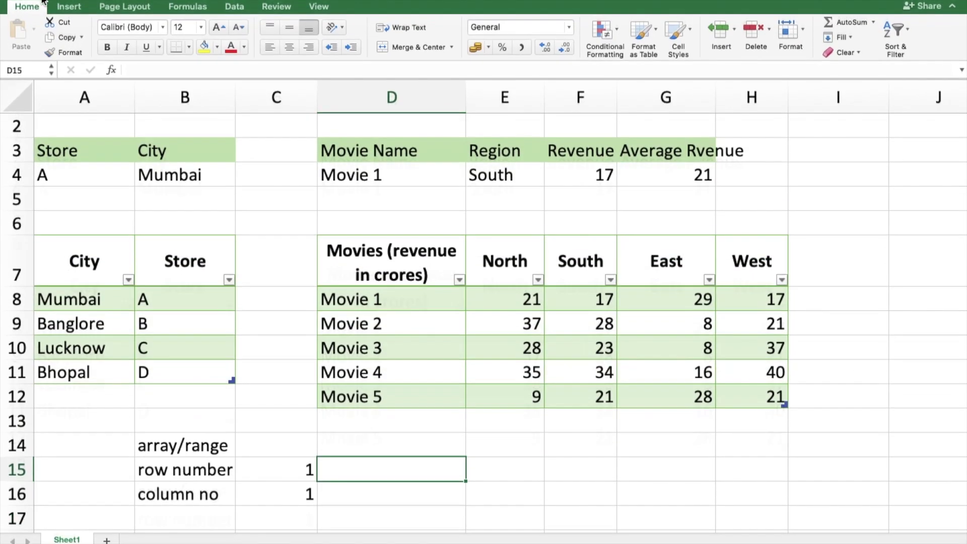
{"action": "left_click", "coordinate": [532, 445]}
{"action": "type", "text": "index gives me the value of the location"}
{"action": "key", "text": "Return"}
{"action": "type", "text": "match gives me the location o"}
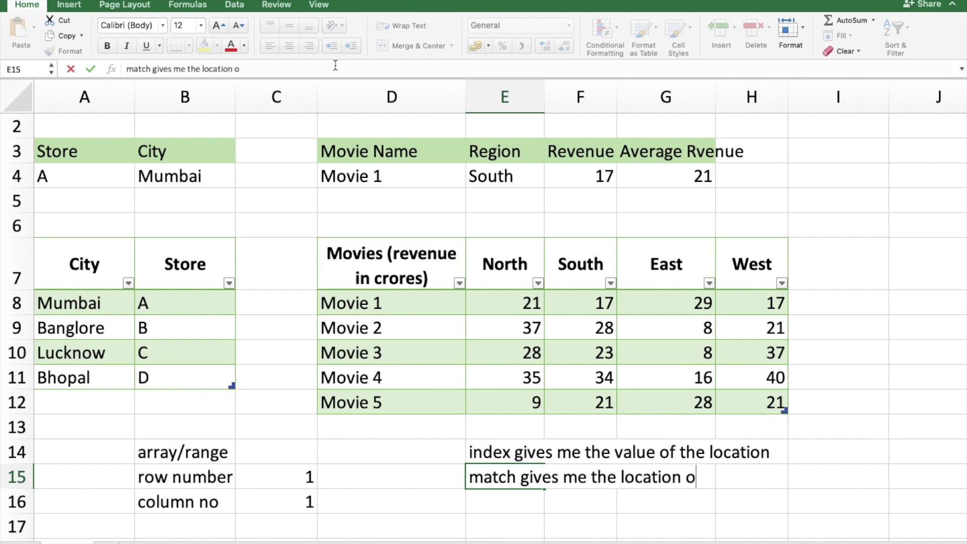
{"action": "type", "text": "r the address of the cell"}
{"action": "key", "text": "Return"}
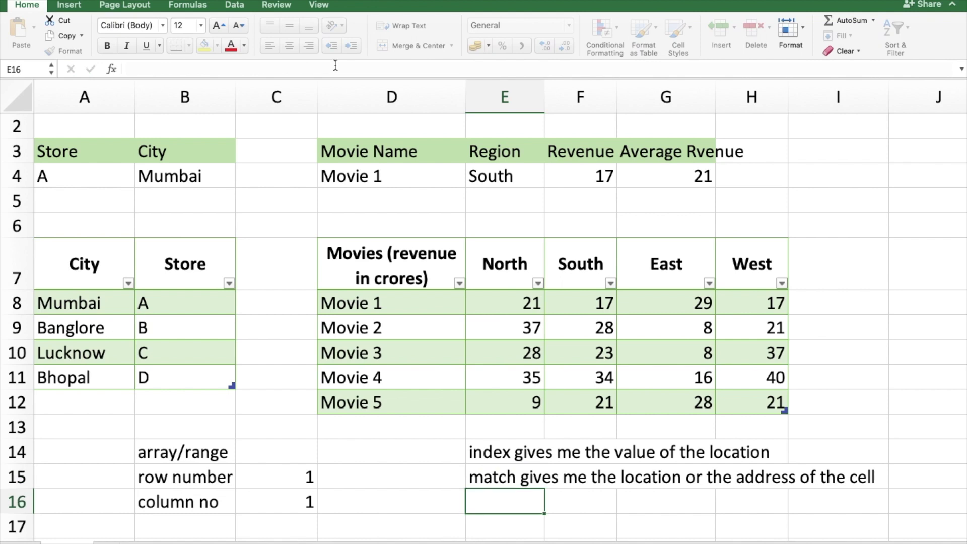
Try a MATCH in D15 on A4 over the whole table, then discard it.
{"action": "left_click", "coordinate": [299, 481]}
{"action": "left_click", "coordinate": [361, 475]}
{"action": "type", "text": "=mat"}
{"action": "key", "text": "Tab"}
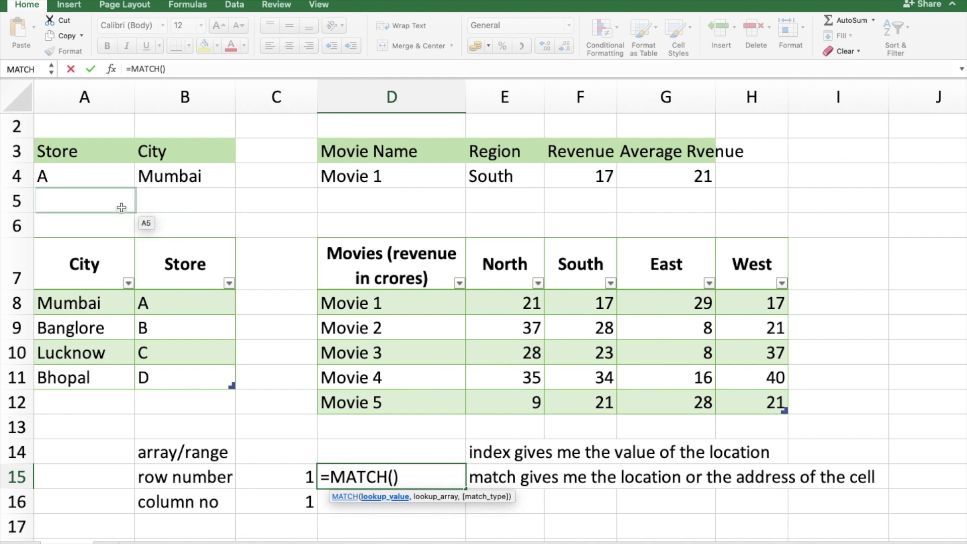
{"action": "left_click", "coordinate": [103, 179]}
{"action": "type", "text": ","}
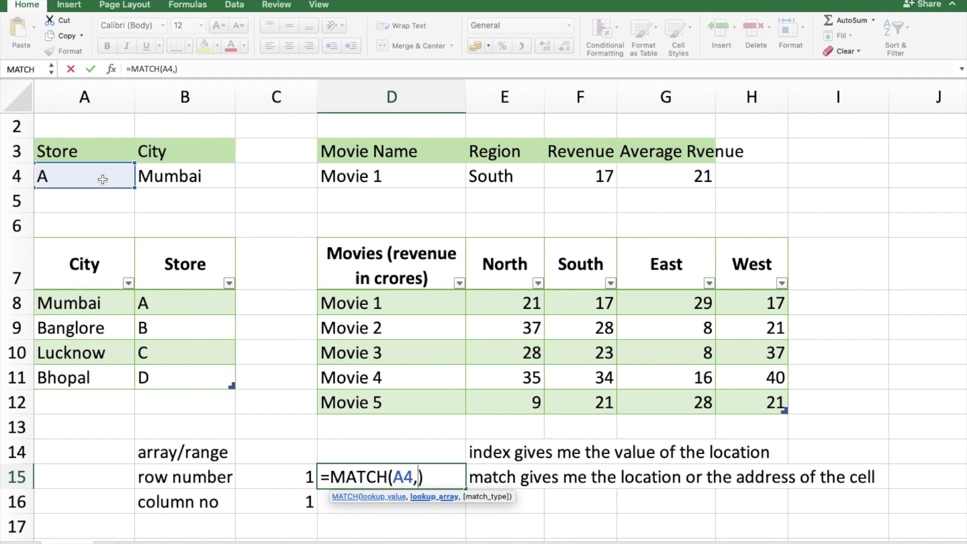
{"action": "left_click", "coordinate": [84, 301]}
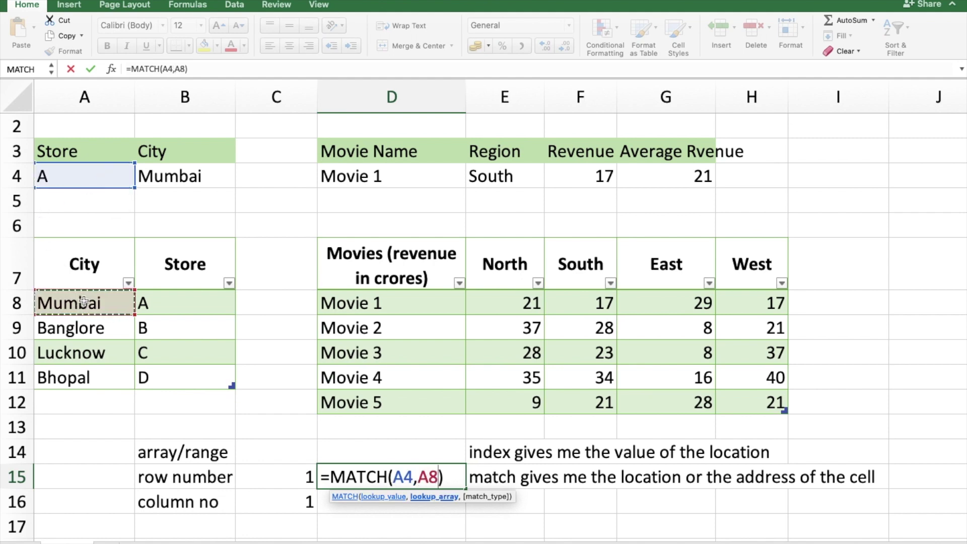
{"action": "key", "text": "shift+Right"}
{"action": "key", "text": "shift+Down"}
{"action": "key", "text": "shift+Down"}
{"action": "key", "text": "shift+Down"}
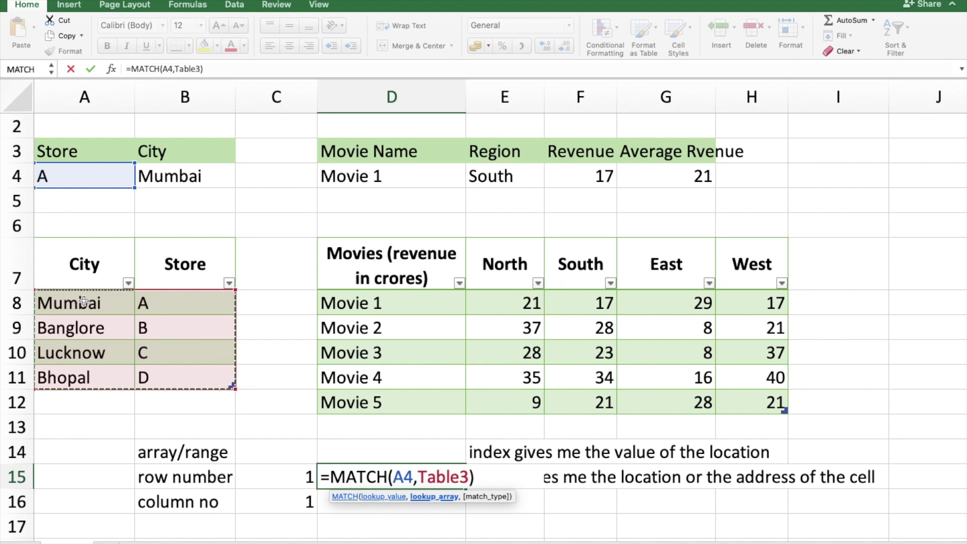
{"action": "left_click", "coordinate": [173, 302]}
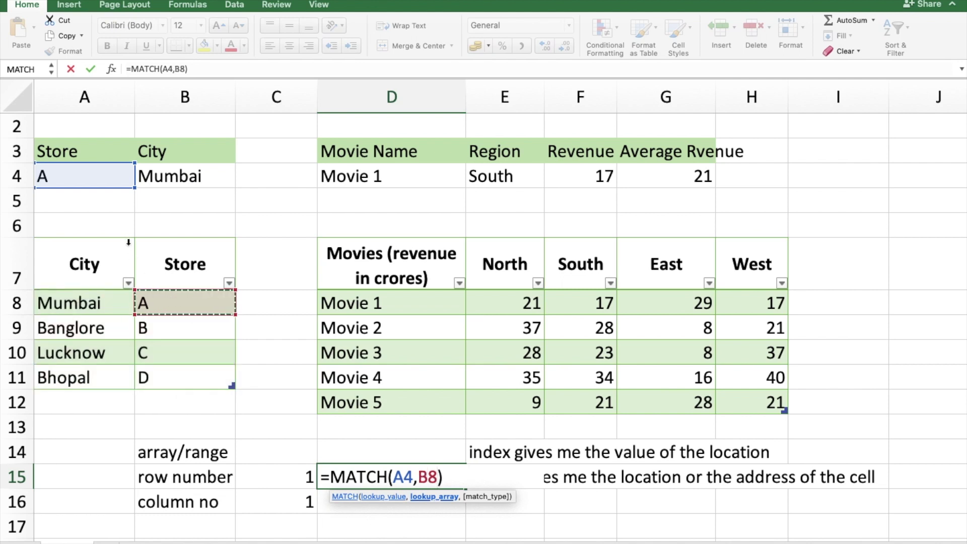
{"action": "key", "text": "Escape"}
Enter =MATCH(A4,Table3[Store],0) in D15, returning 1 for store A.
{"action": "type", "text": "=mat"}
{"action": "key", "text": "Tab"}
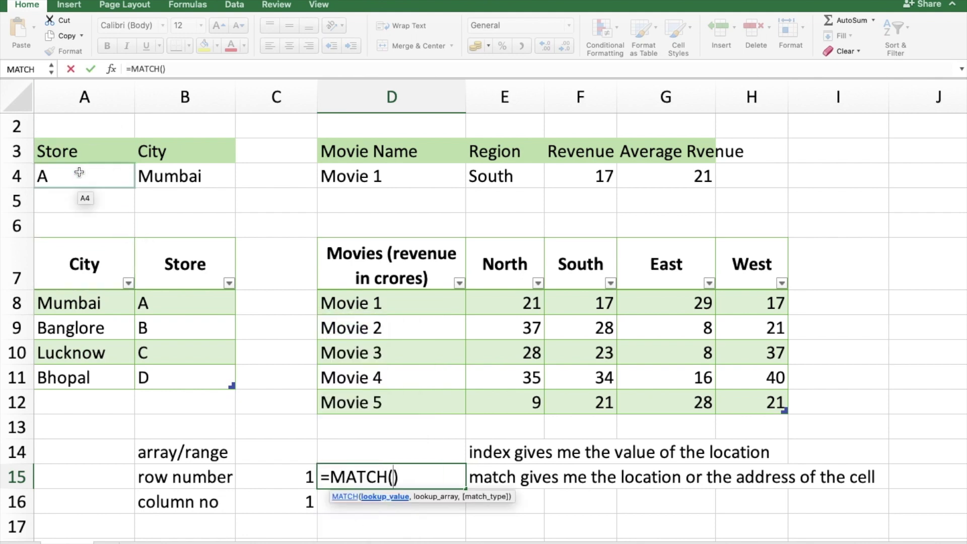
{"action": "left_click", "coordinate": [79, 175]}
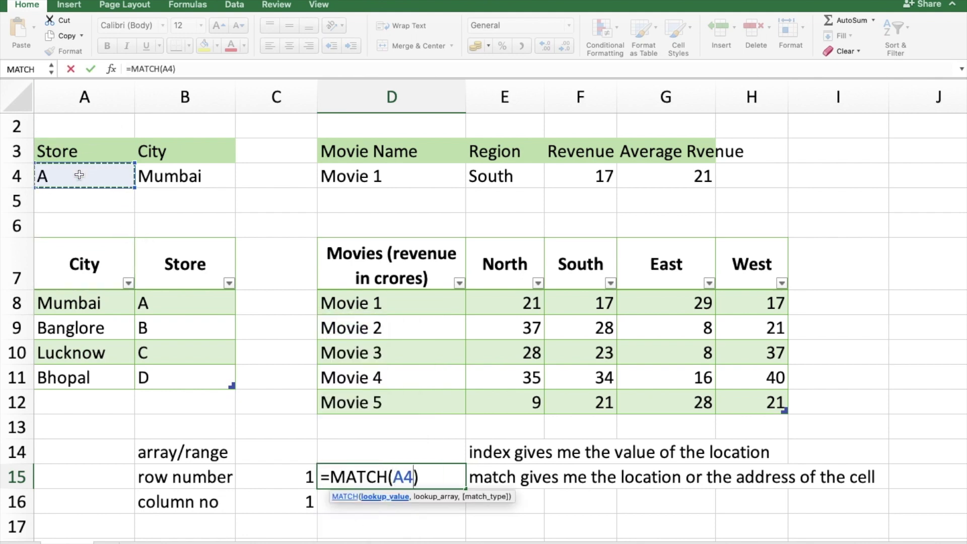
{"action": "type", "text": ","}
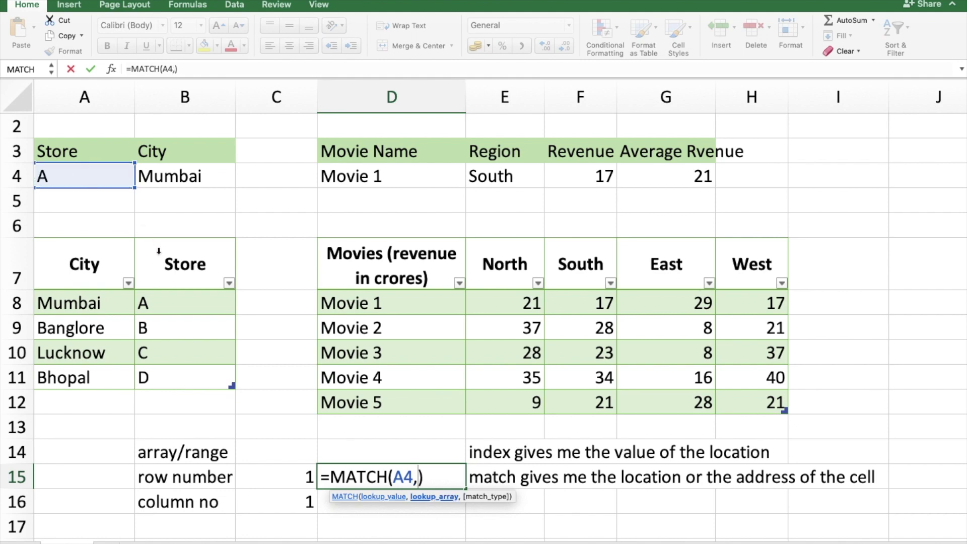
{"action": "left_click", "coordinate": [168, 313]}
{"action": "key", "text": "shift+Down"}
{"action": "key", "text": "shift+Down"}
{"action": "key", "text": "shift+Down"}
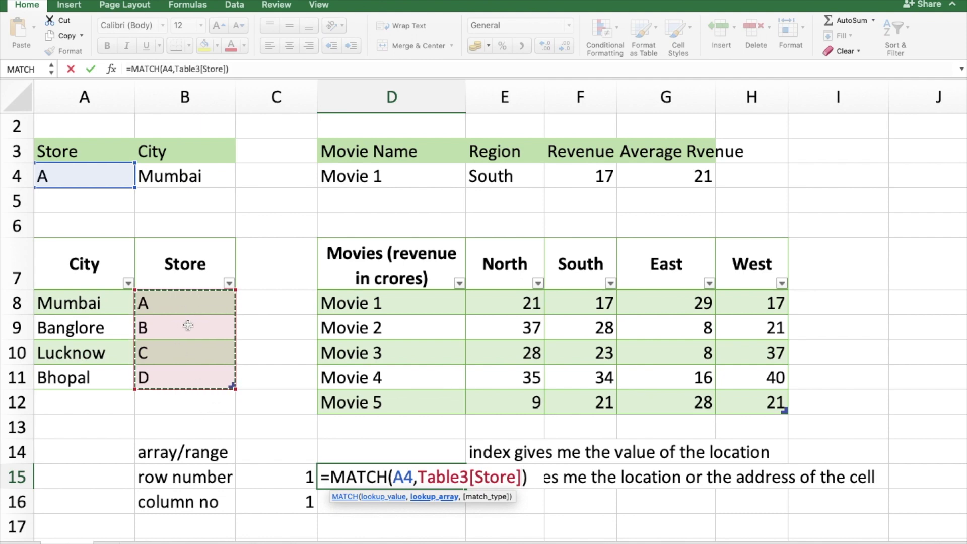
{"action": "type", "text": ","}
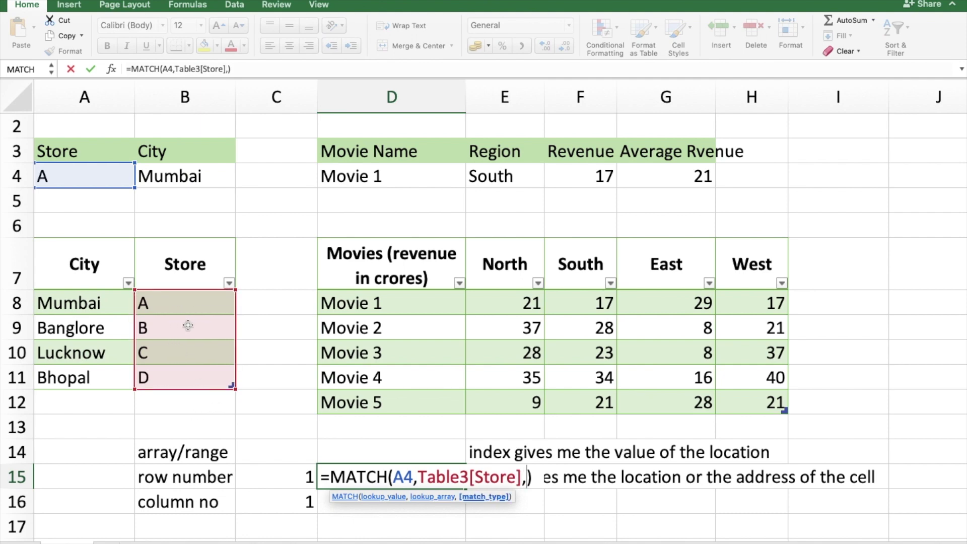
{"action": "type", "text": "0"}
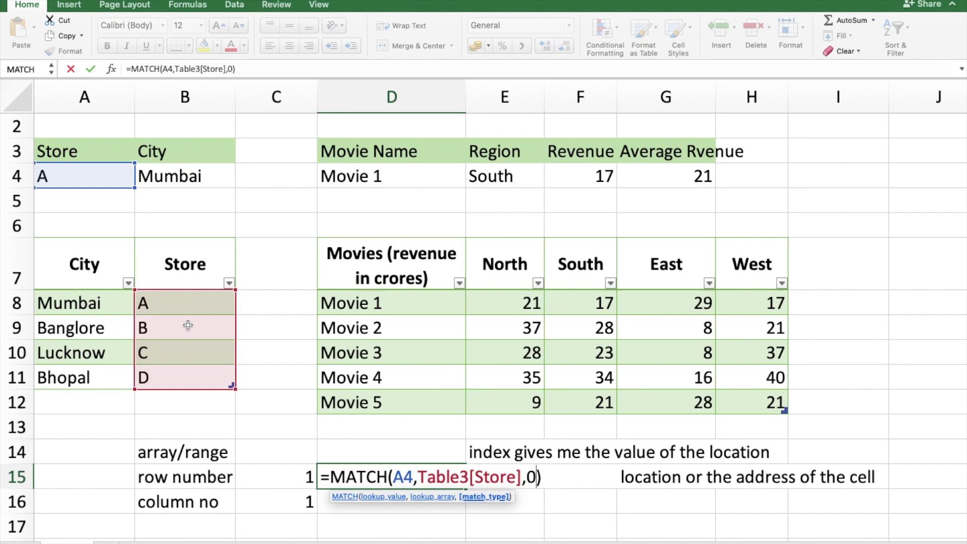
{"action": "key", "text": "Return"}
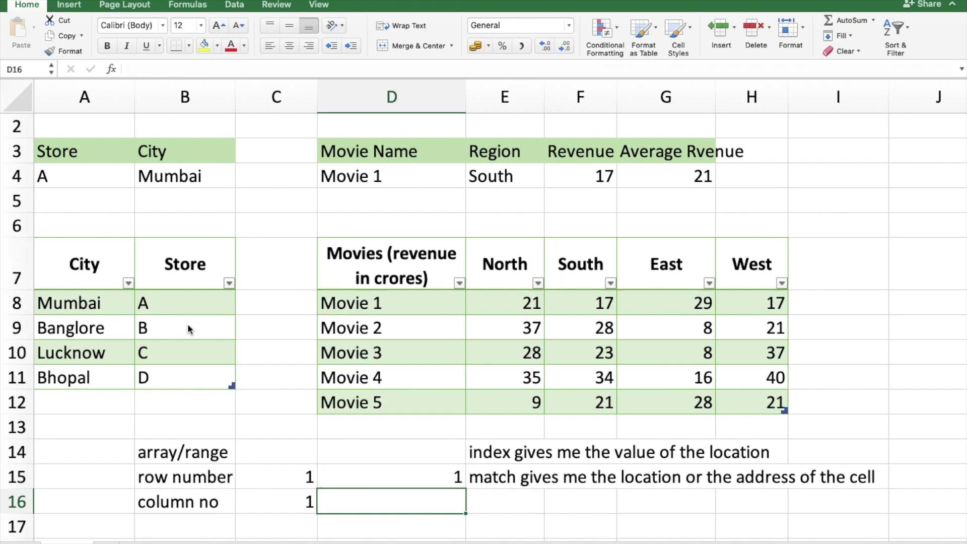
{"action": "key", "text": "Left"}
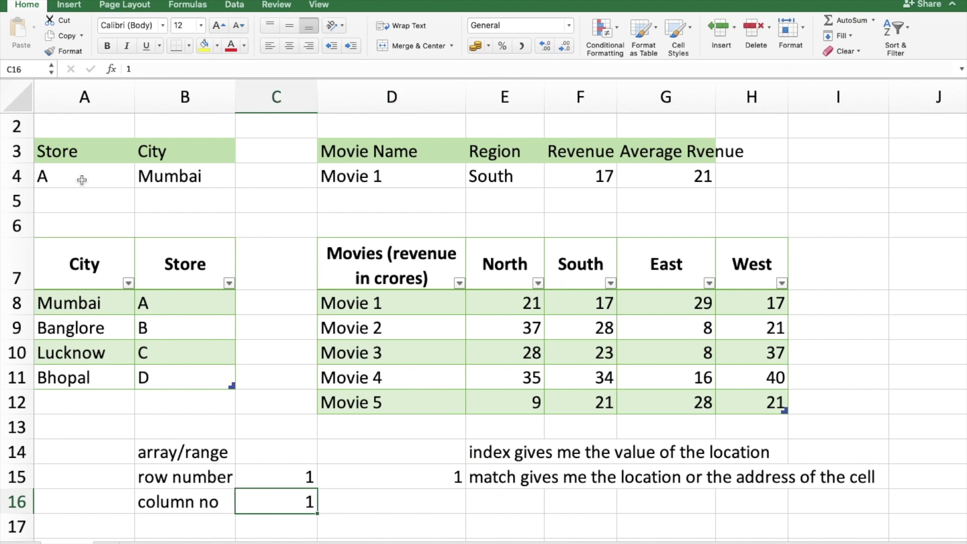
{"action": "key", "text": "Left"}
{"action": "key", "text": "Right"}
{"action": "left_click", "coordinate": [179, 176]}
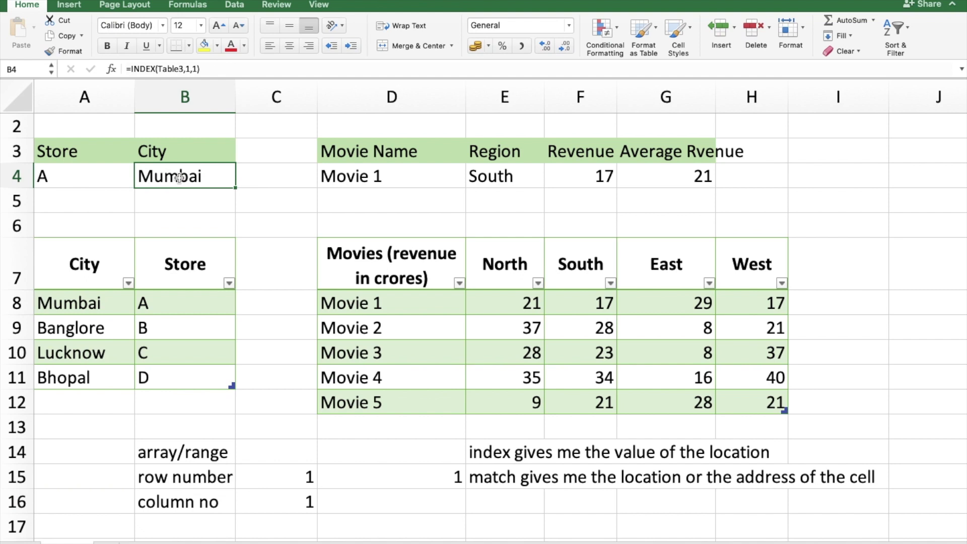
{"action": "left_click", "coordinate": [181, 201]}
{"action": "left_click", "coordinate": [211, 279]}
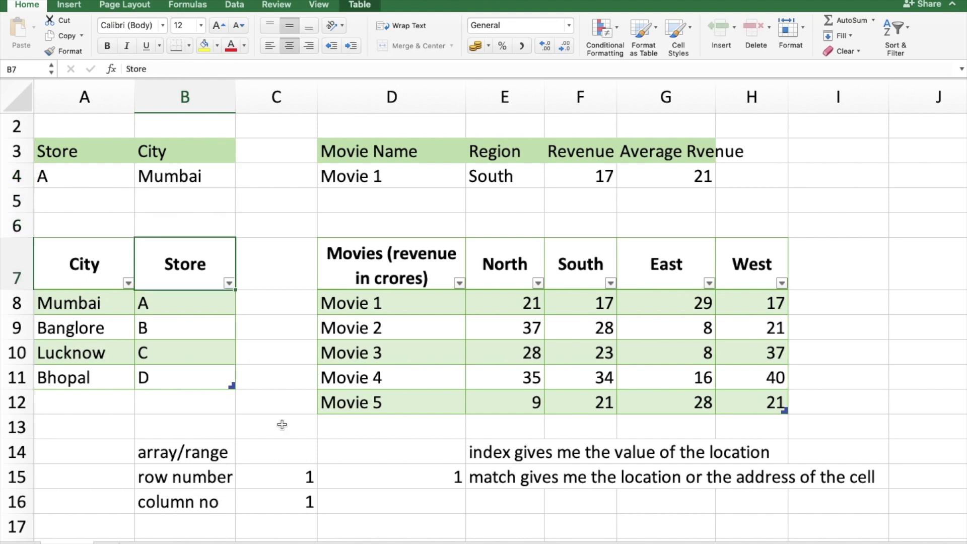
{"action": "left_click", "coordinate": [296, 495]}
{"action": "left_click", "coordinate": [357, 500]}
{"action": "left_click", "coordinate": [286, 506]}
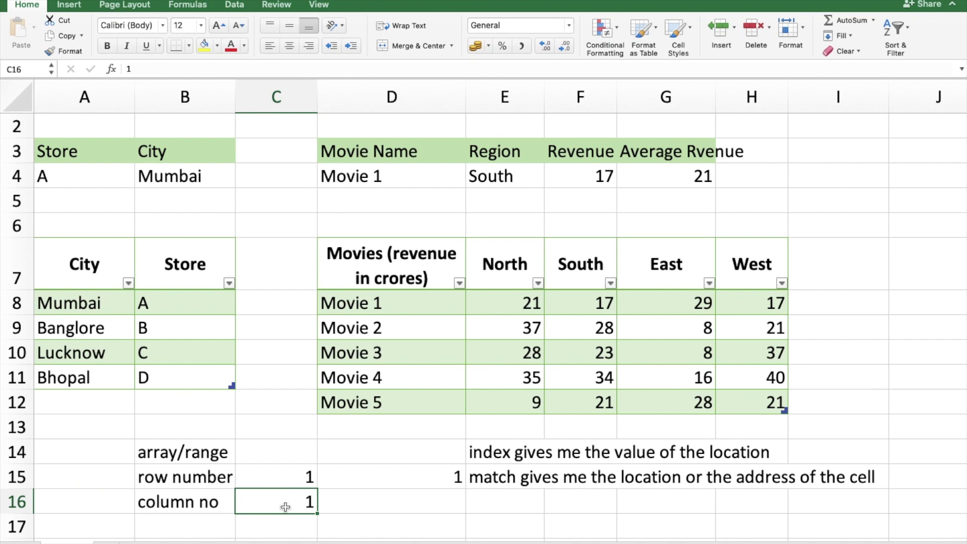
{"action": "left_click", "coordinate": [178, 173]}
{"action": "left_click", "coordinate": [398, 176]}
{"action": "key", "text": "Right"}
{"action": "key", "text": "Up"}
{"action": "key", "text": "Left"}
{"action": "key", "text": "Down"}
{"action": "key", "text": "Up"}
{"action": "key", "text": "Right"}
{"action": "key", "text": "Down"}
{"action": "key", "text": "Right"}
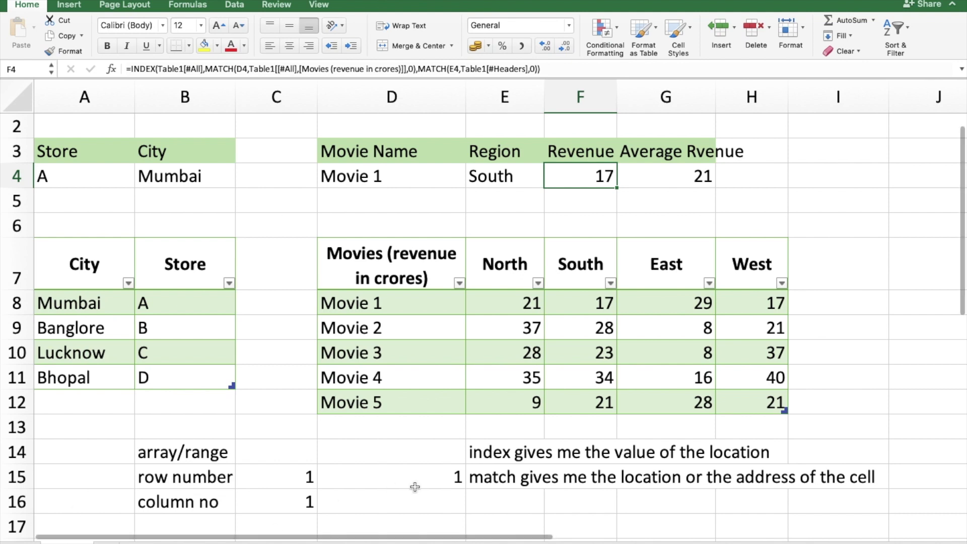
{"action": "left_click", "coordinate": [156, 174]}
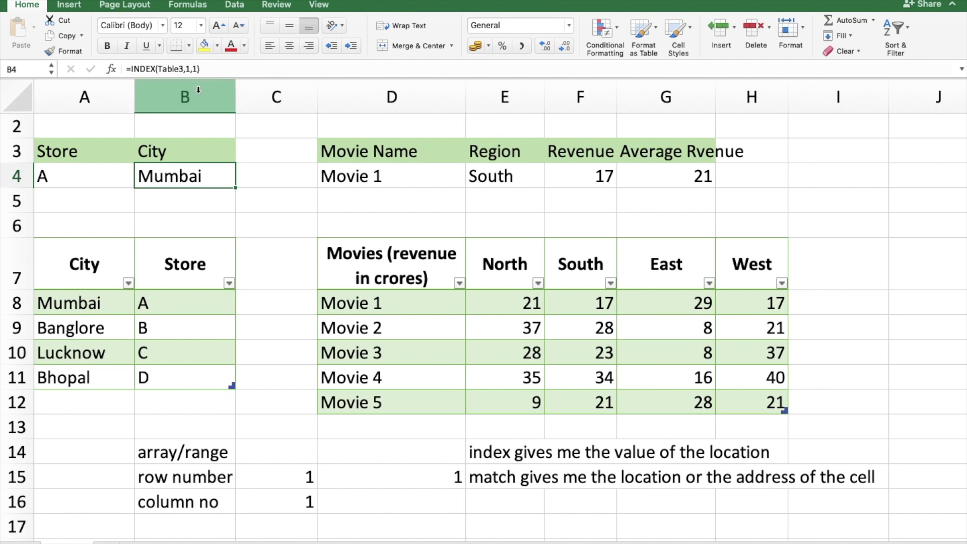
Start an INDEX formula in B4 over the city-store table A8:B11 (Table3).
{"action": "type", "text": "="}
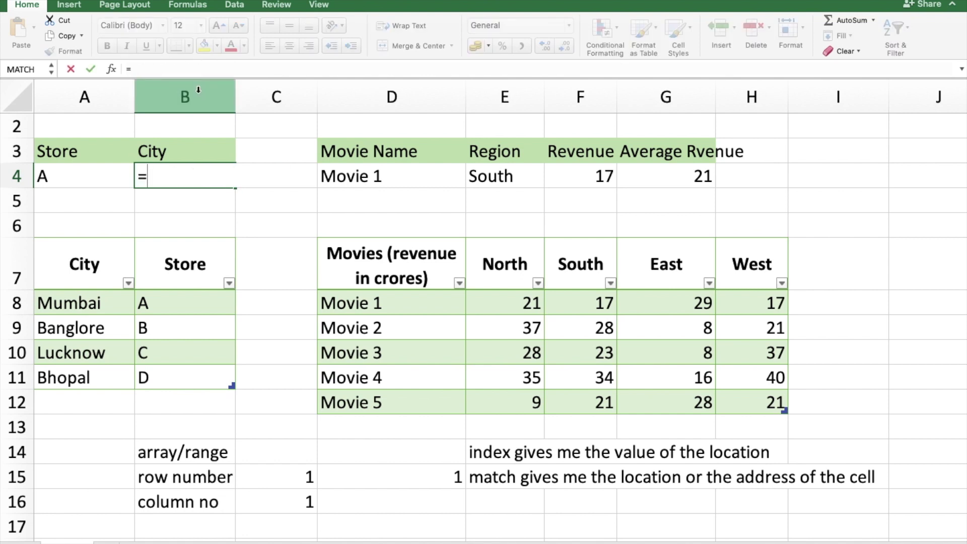
{"action": "type", "text": "ind"}
{"action": "key", "text": "Tab"}
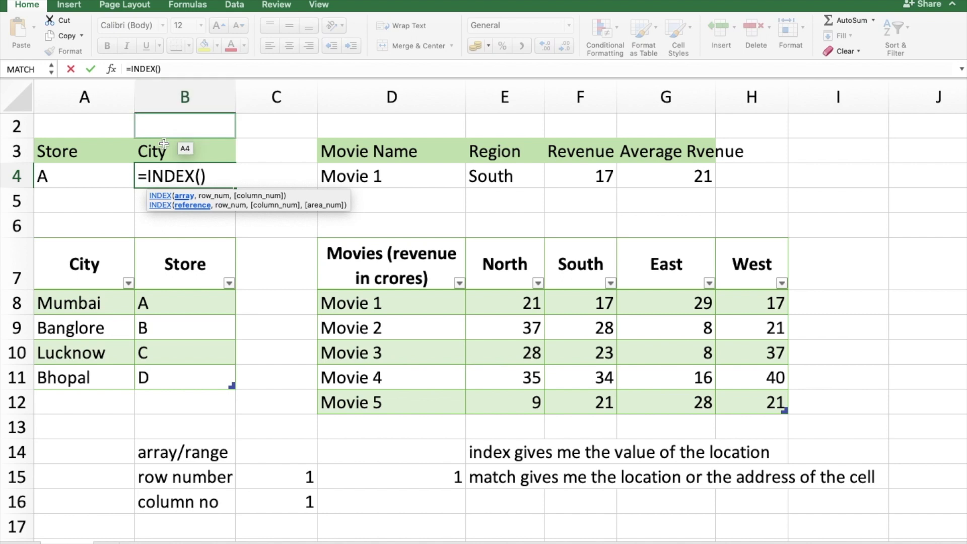
{"action": "left_click", "coordinate": [85, 302]}
{"action": "key", "text": "shift+Right"}
{"action": "key", "text": "shift+Down"}
{"action": "key", "text": "shift+Down"}
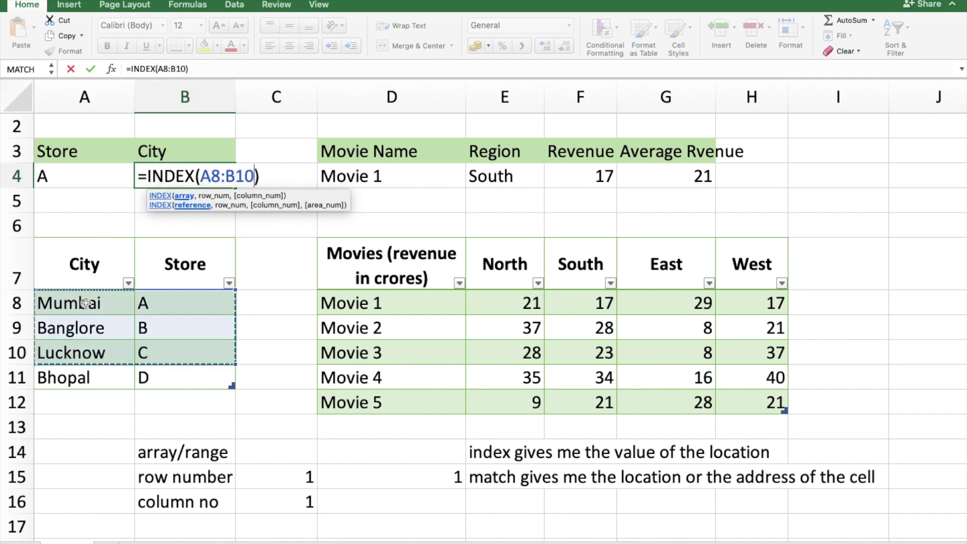
{"action": "key", "text": "shift+Down"}
{"action": "type", "text": ","}
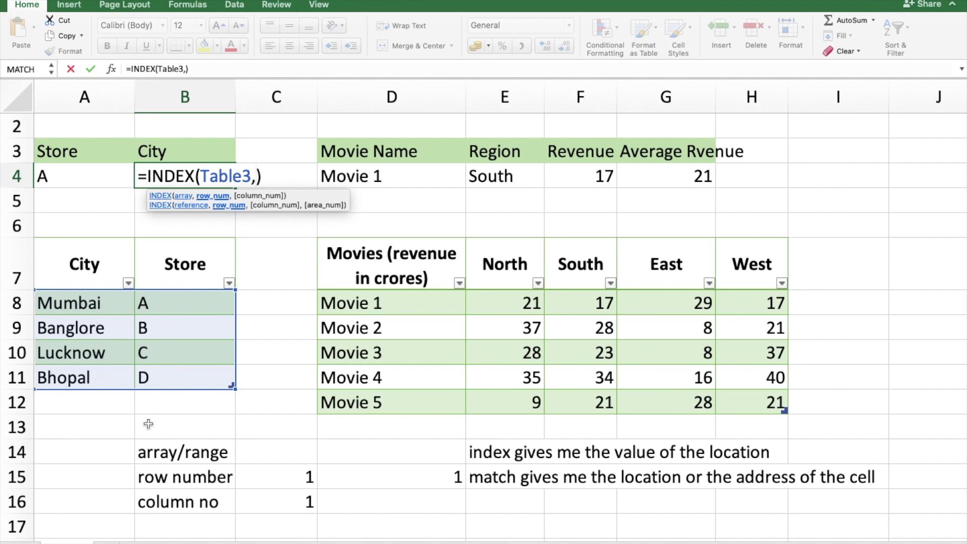
Use MATCH(A4,Table3[Store],0) as the row and 1 as the column, returning Mumbai.
{"action": "type", "text": "match("}
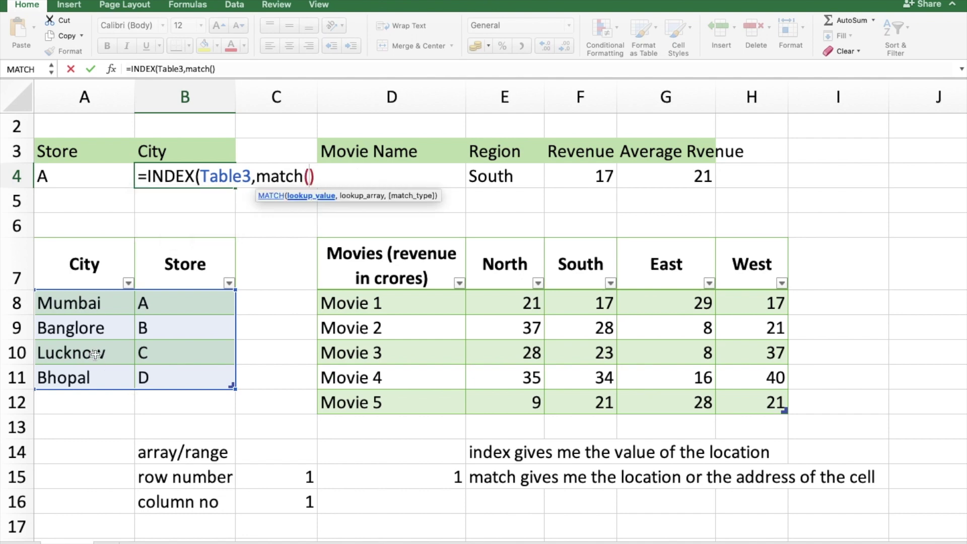
{"action": "left_click", "coordinate": [65, 176]}
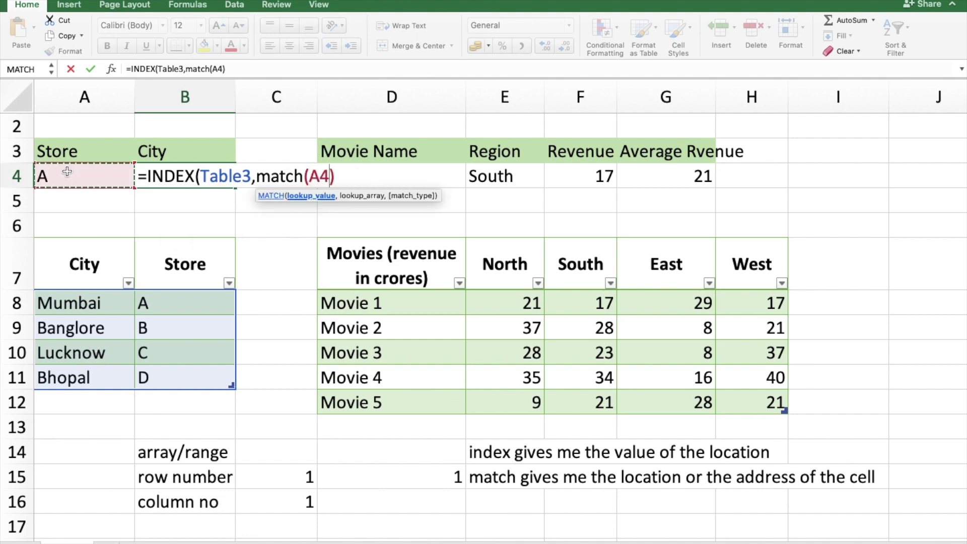
{"action": "type", "text": ","}
{"action": "left_click_drag", "start_coordinate": [181, 302], "coordinate": [184, 380]}
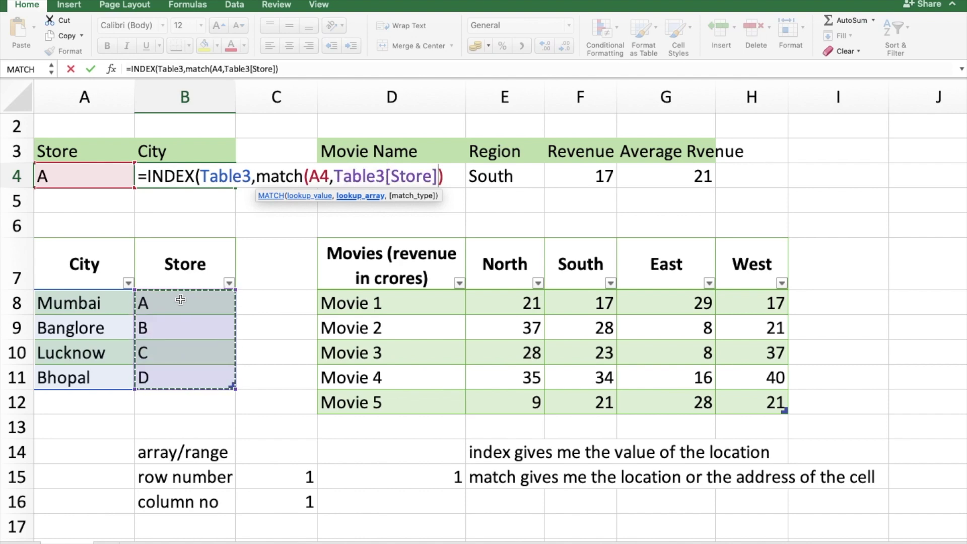
{"action": "type", "text": ",0"}
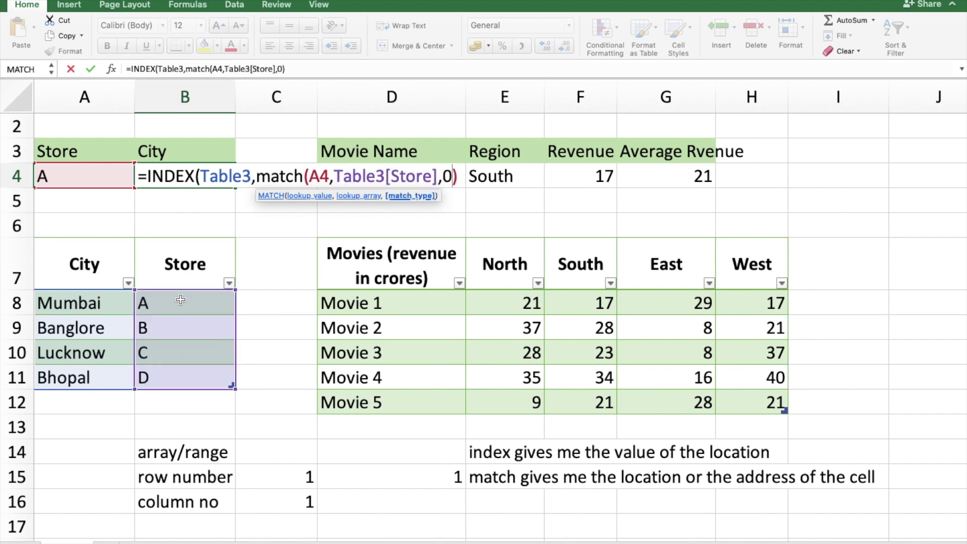
{"action": "type", "text": ")"}
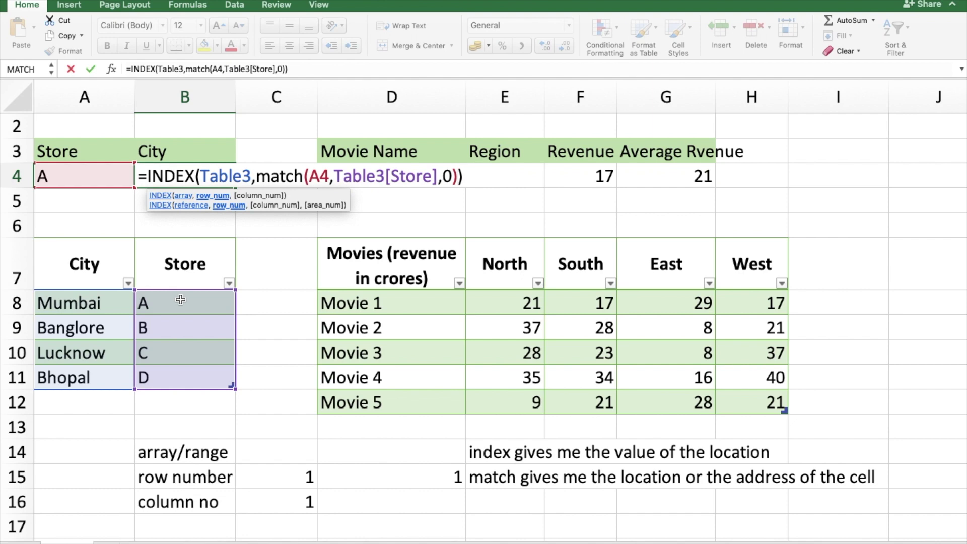
{"action": "type", "text": ","}
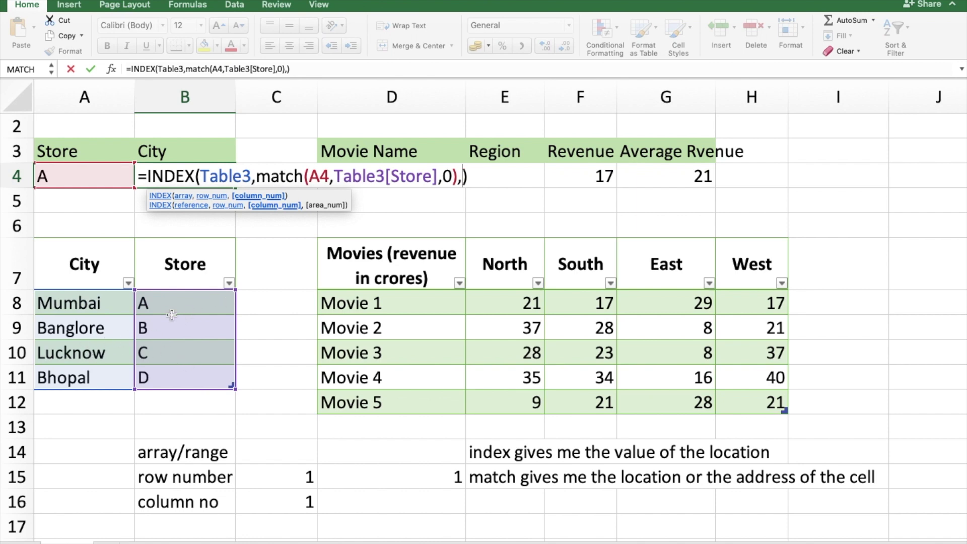
{"action": "type", "text": "1"}
{"action": "key", "text": "Return"}
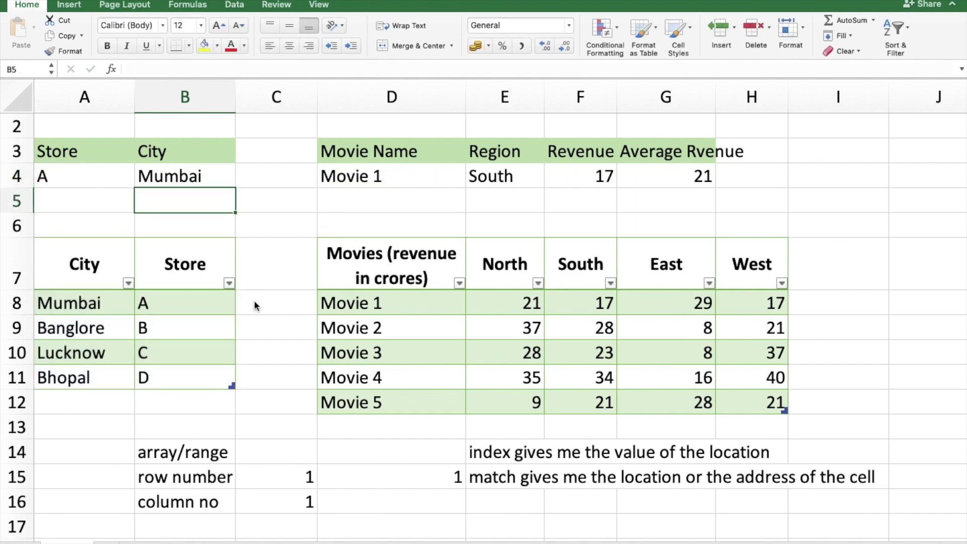
Change A4 to stores B, C, then D, so B4 shows Banglore, Lucknow, then Bhopal.
{"action": "key", "text": "Up"}
{"action": "left_click", "coordinate": [64, 176]}
{"action": "type", "text": "B"}
{"action": "key", "text": "Return"}
{"action": "left_click", "coordinate": [64, 176]}
{"action": "type", "text": "C"}
{"action": "key", "text": "Return"}
{"action": "left_click", "coordinate": [64, 176]}
{"action": "type", "text": "D"}
{"action": "key", "text": "Return"}
Clear the revenue formula from F4.
{"action": "left_click", "coordinate": [64, 177]}
{"action": "key", "text": "Right"}
{"action": "key", "text": "Right"}
{"action": "key", "text": "Right"}
{"action": "key", "text": "Right"}
{"action": "left_click", "coordinate": [64, 176]}
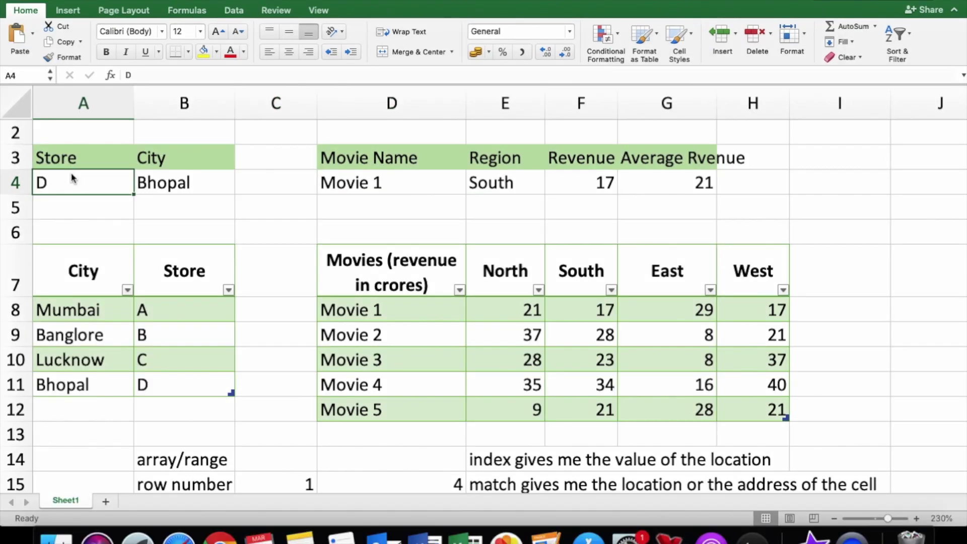
{"action": "key", "text": "Right"}
{"action": "key", "text": "Right"}
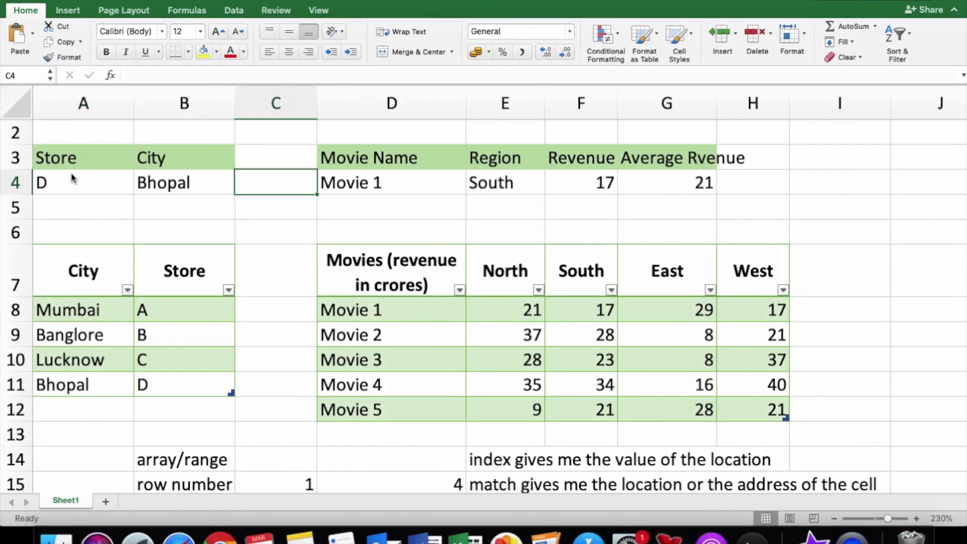
{"action": "key", "text": "Right"}
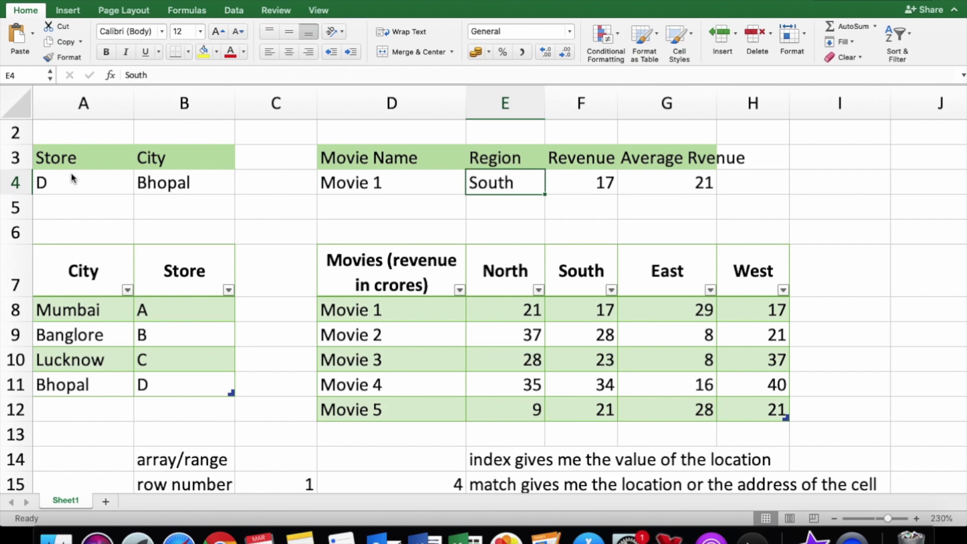
{"action": "key", "text": "Right"}
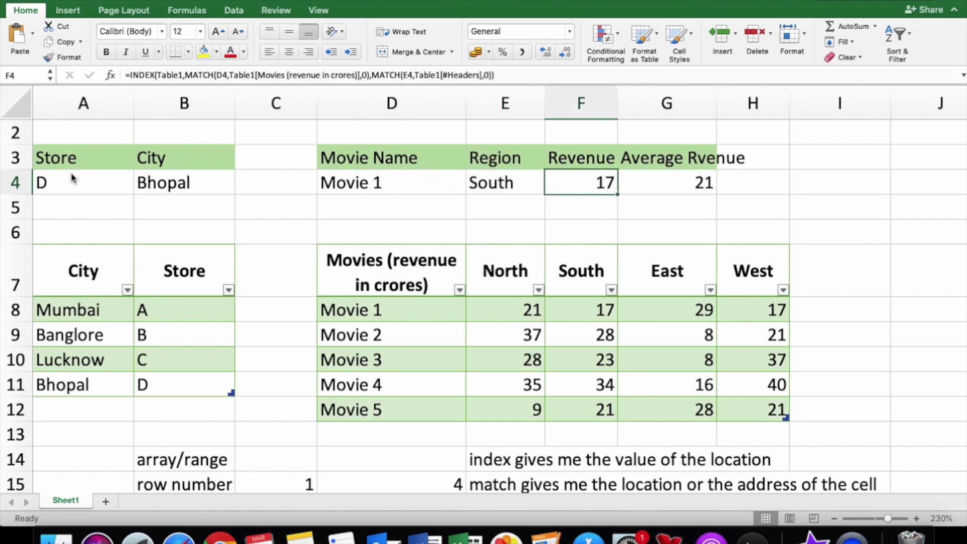
{"action": "key", "text": "Delete"}
{"action": "key", "text": "Left"}
{"action": "key", "text": "Left"}
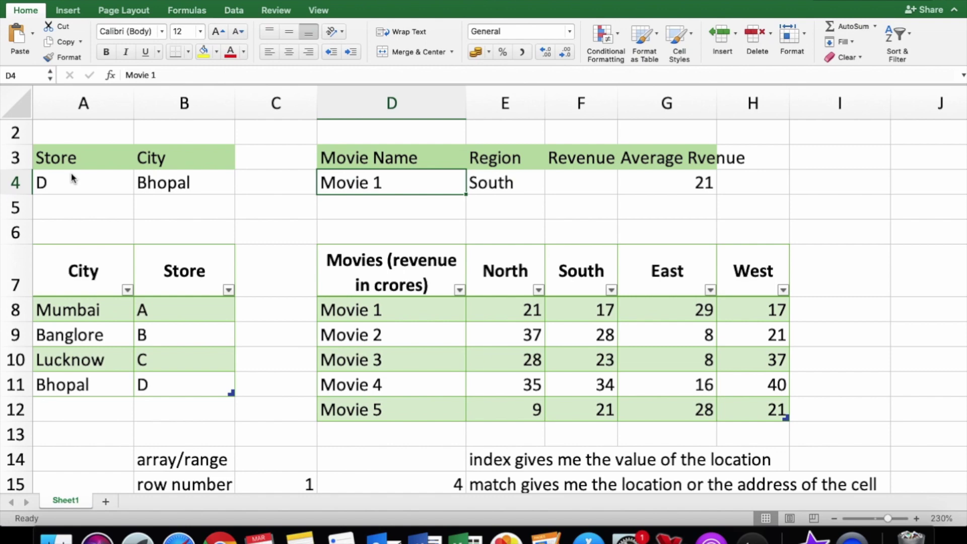
{"action": "left_click", "coordinate": [373, 271]}
{"action": "key", "text": "Down"}
{"action": "key", "text": "Down"}
{"action": "key", "text": "Down"}
{"action": "key", "text": "Down"}
{"action": "key", "text": "Down"}
{"action": "key", "text": "Up"}
{"action": "key", "text": "Up"}
{"action": "key", "text": "Up"}
{"action": "key", "text": "Up"}
{"action": "key", "text": "Right"}
{"action": "key", "text": "Up"}
{"action": "key", "text": "Right"}
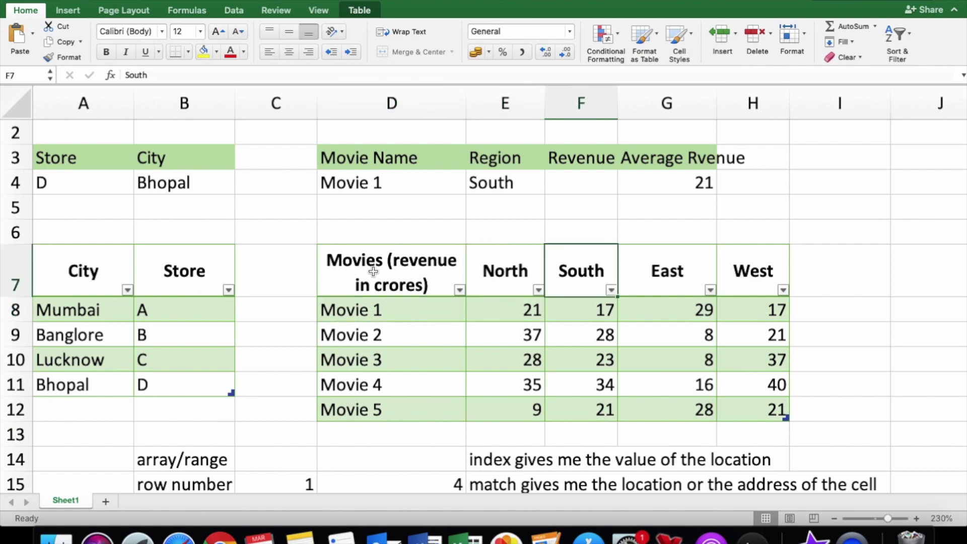
{"action": "key", "text": "Left"}
{"action": "key", "text": "Left"}
{"action": "key", "text": "Down"}
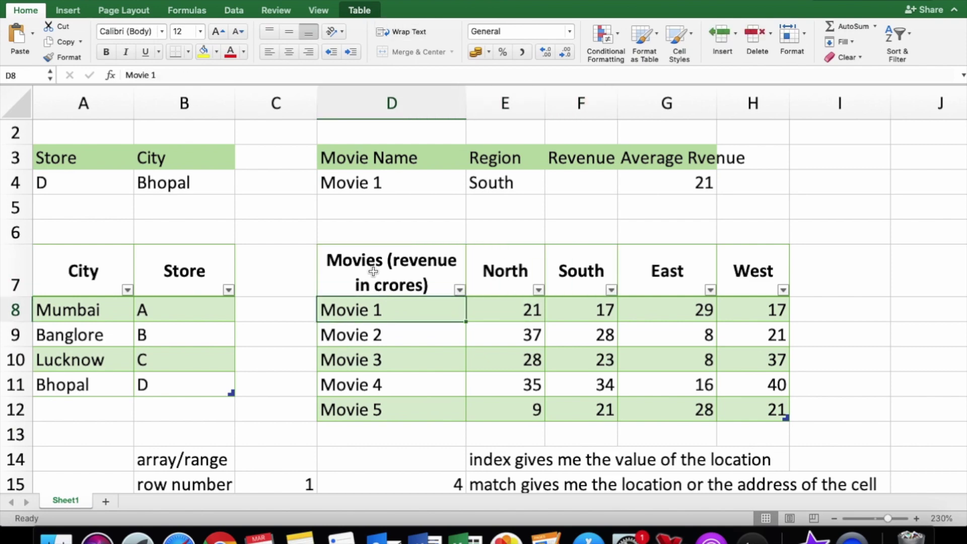
{"action": "key", "text": "Right"}
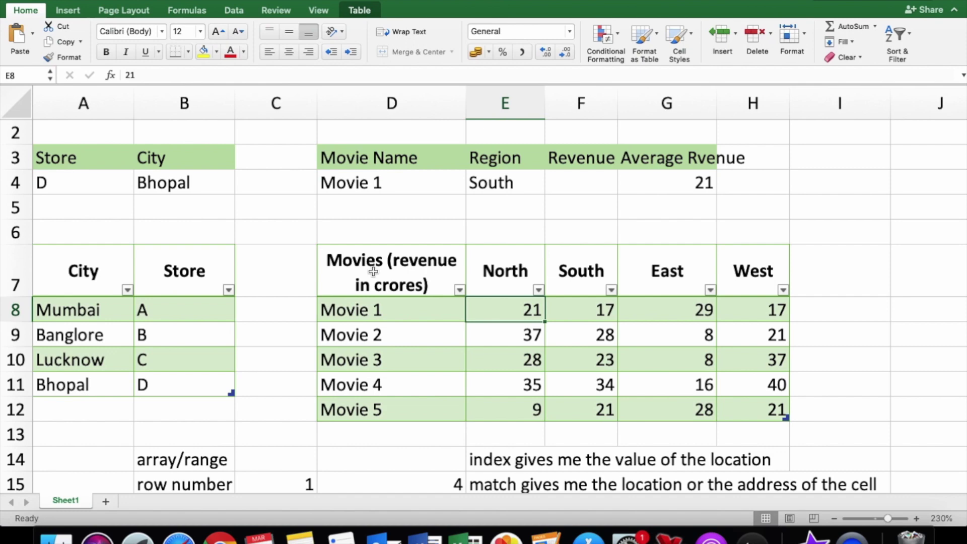
{"action": "key", "text": "Right"}
{"action": "key", "text": "Right"}
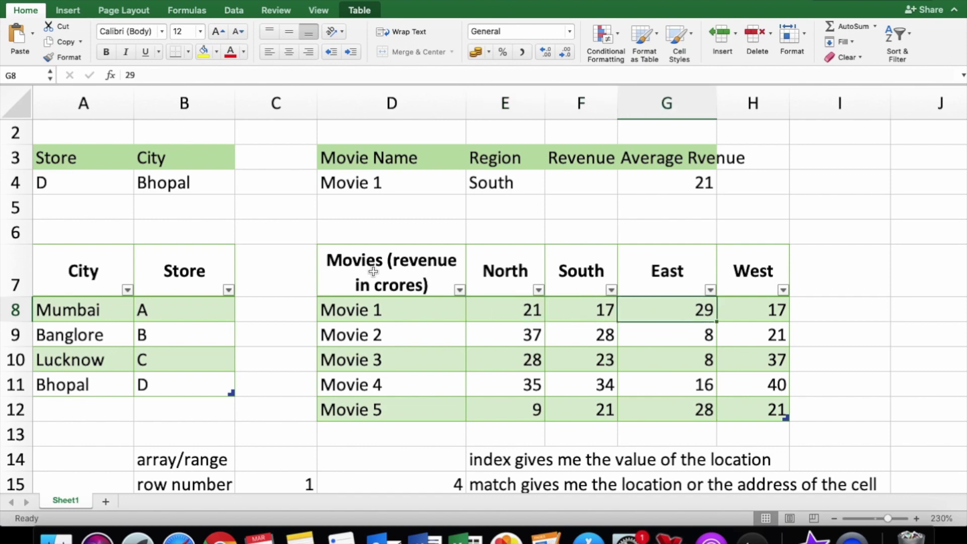
{"action": "key", "text": "Right"}
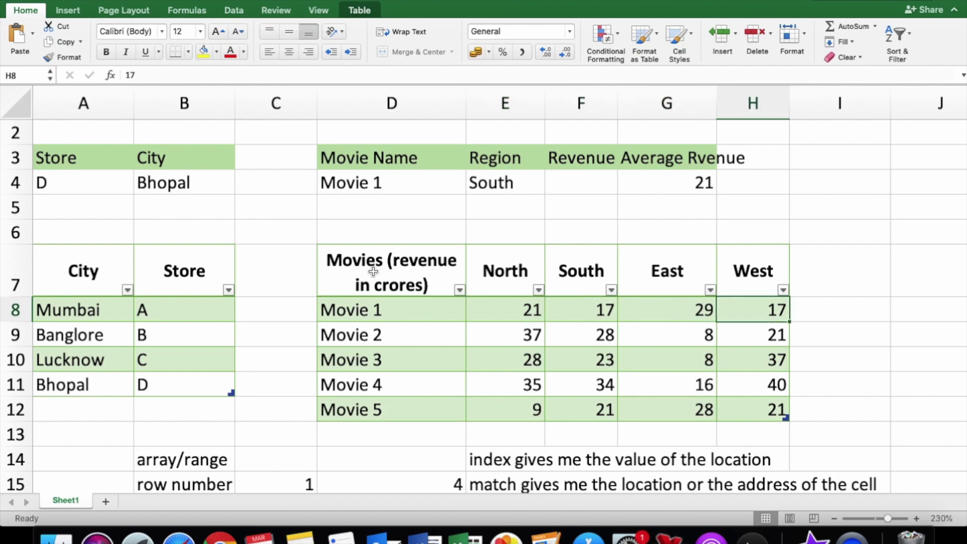
{"action": "key", "text": "Left"}
{"action": "key", "text": "Left"}
{"action": "key", "text": "Left"}
{"action": "key", "text": "Left"}
{"action": "key", "text": "Up"}
{"action": "key", "text": "Up"}
{"action": "key", "text": "Up"}
{"action": "key", "text": "Up"}
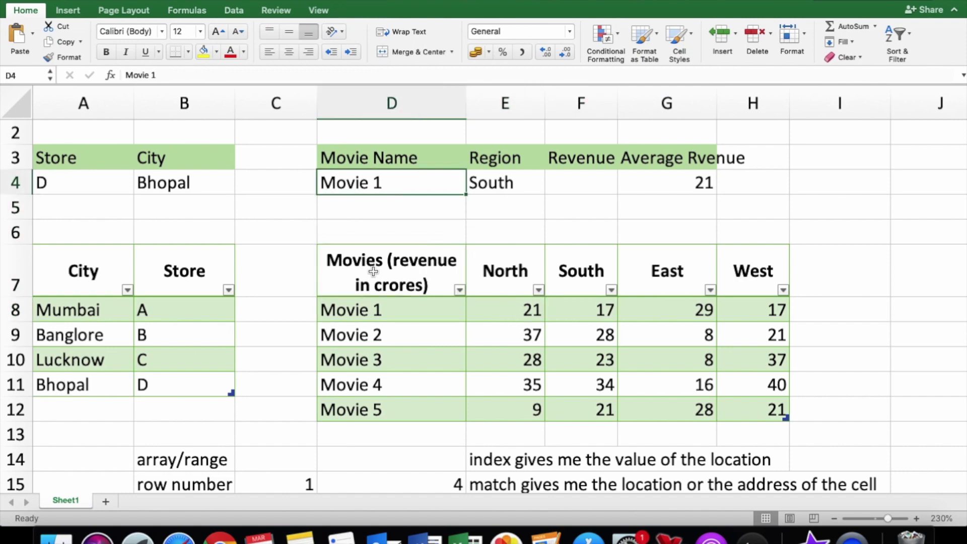
{"action": "key", "text": "Right"}
{"action": "key", "text": "Right"}
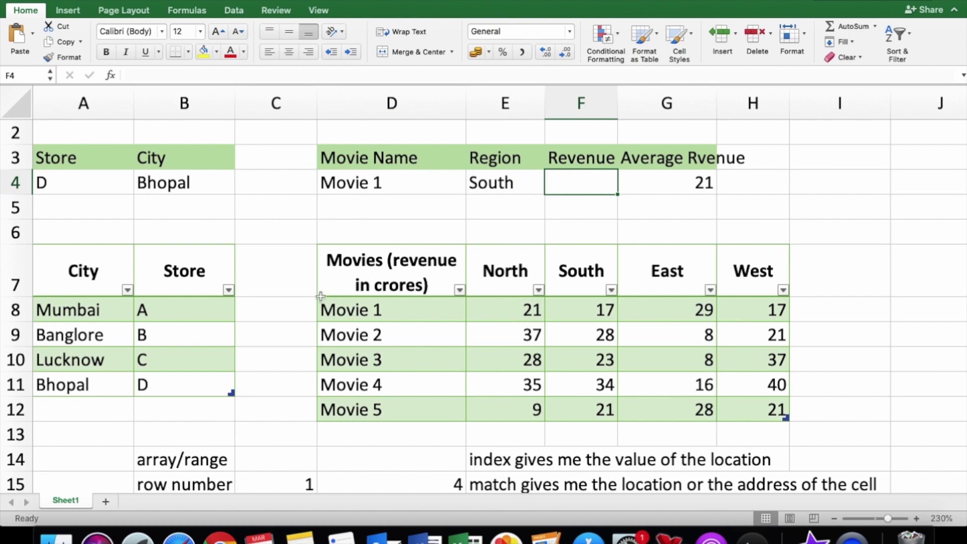
{"action": "left_click", "coordinate": [369, 313]}
{"action": "key", "text": "Right"}
{"action": "key", "text": "Right"}
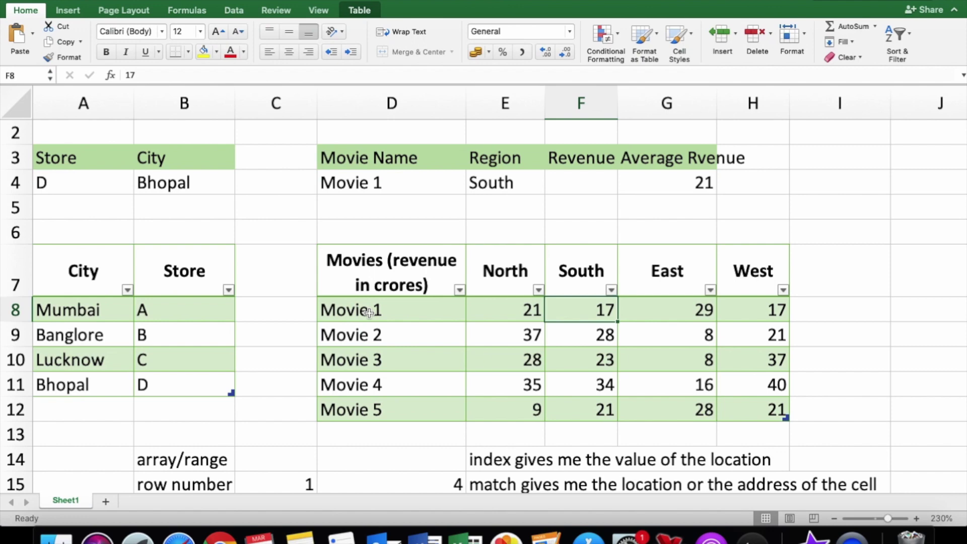
{"action": "key", "text": "Up"}
{"action": "key", "text": "Up"}
{"action": "key", "text": "Up"}
{"action": "key", "text": "Up"}
Enter =INDEX(Table1,1,3) in F4 over D8:H12, returning 17 for Movie 1 South.
{"action": "type", "text": "=inde"}
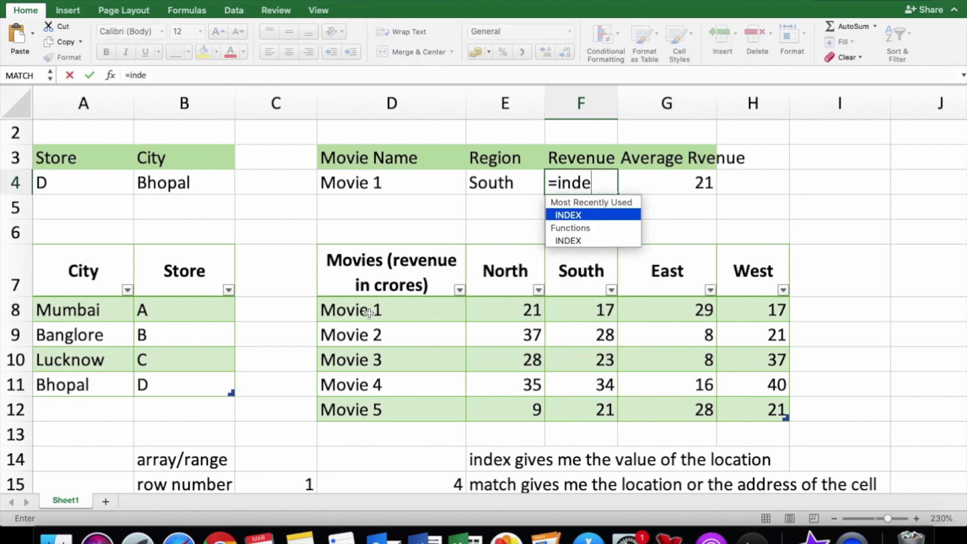
{"action": "type", "text": "x("}
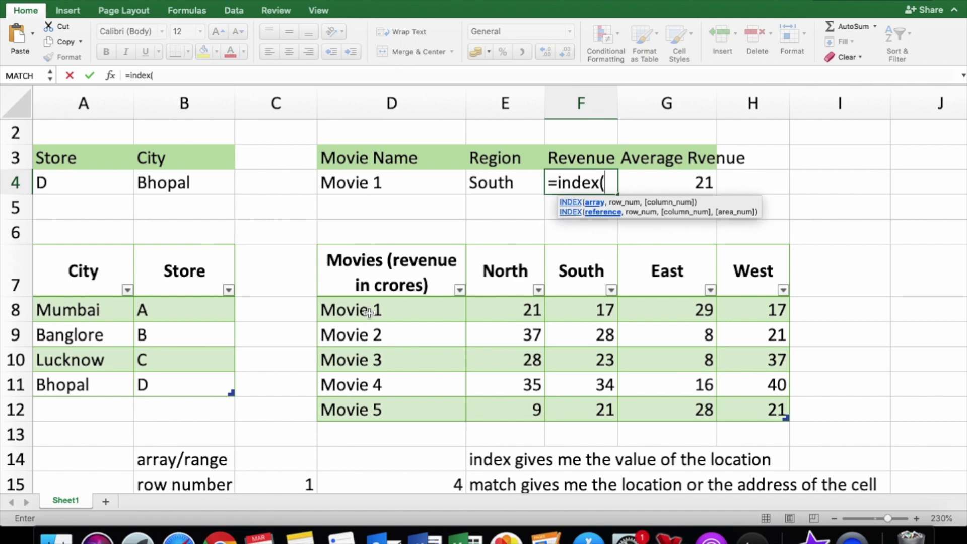
{"action": "left_click", "coordinate": [354, 305]}
{"action": "key", "text": "shift+Right"}
{"action": "key", "text": "shift+Right"}
{"action": "key", "text": "shift+Right"}
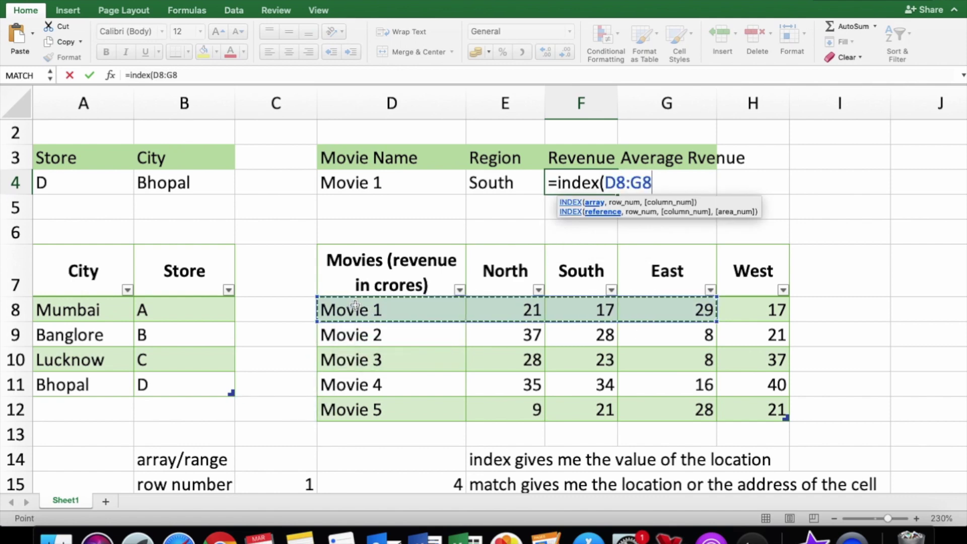
{"action": "key", "text": "shift+Right"}
{"action": "key", "text": "shift+Down"}
{"action": "key", "text": "shift+Down"}
{"action": "key", "text": "shift+Down"}
{"action": "key", "text": "shift+Down"}
{"action": "key", "text": "shift+Down"}
{"action": "key", "text": "shift+Up"}
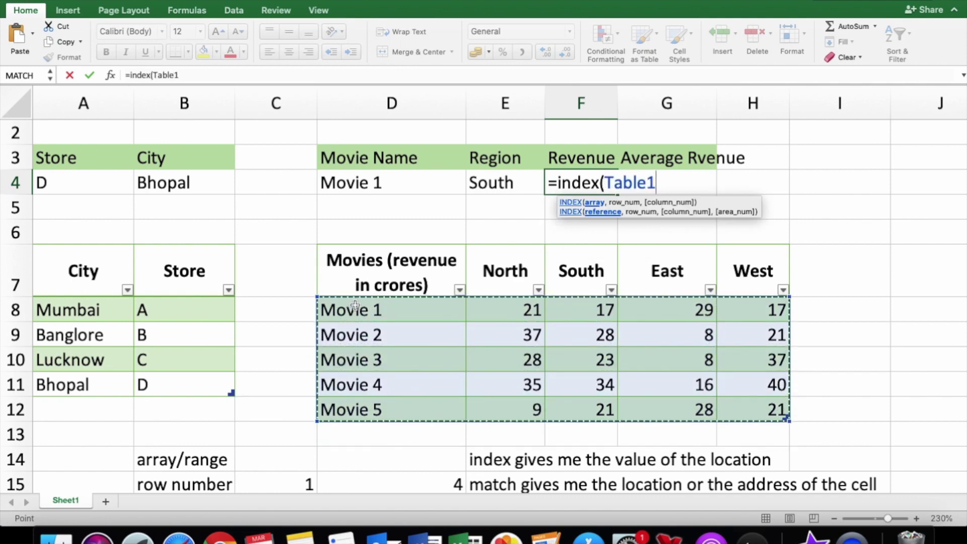
{"action": "type", "text": ","}
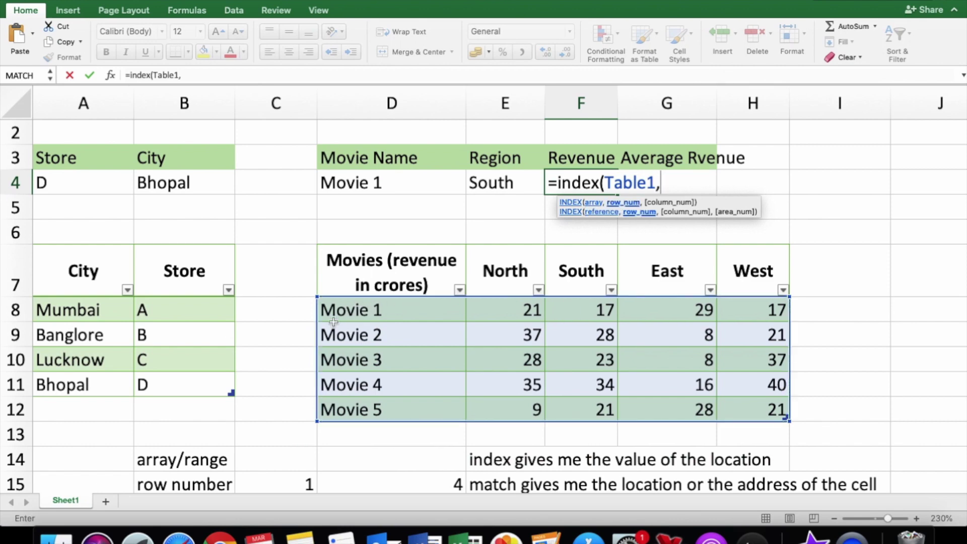
{"action": "type", "text": "1"}
{"action": "type", "text": ","}
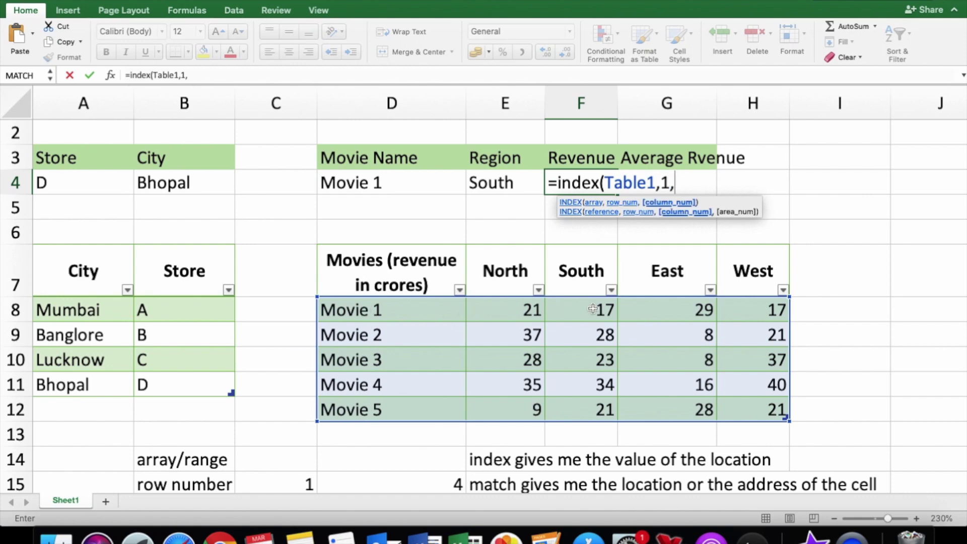
{"action": "type", "text": "3"}
{"action": "type", "text": ")"}
{"action": "key", "text": "Return"}
{"action": "key", "text": "Up"}
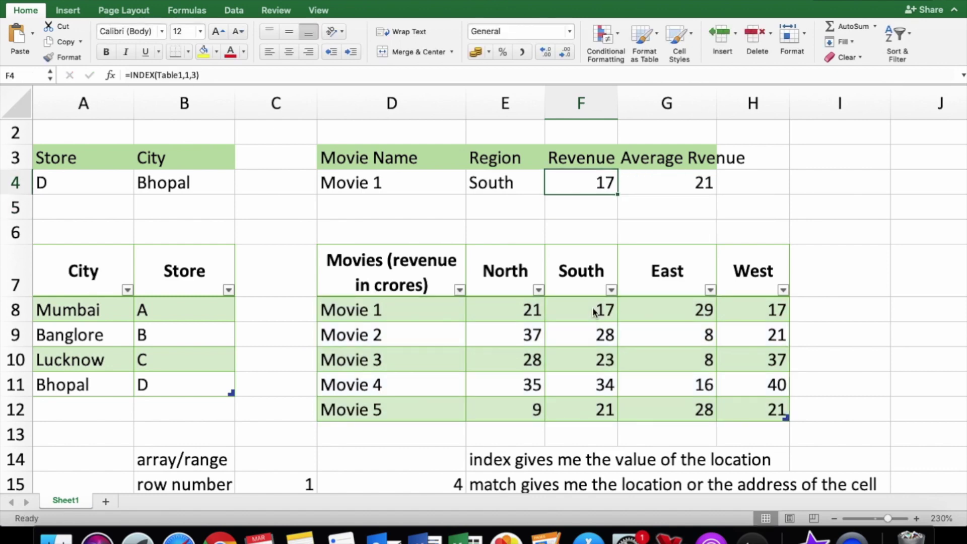
{"action": "left_click", "coordinate": [532, 186]}
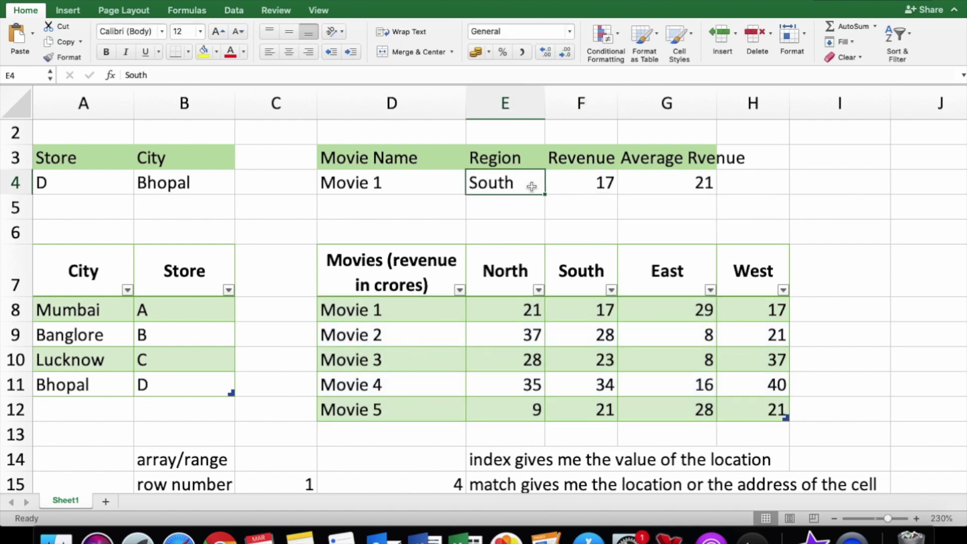
Set the region in E4 to East and the movie in D4 to Movie 2.
{"action": "type", "text": "East"}
{"action": "key", "text": "Return"}
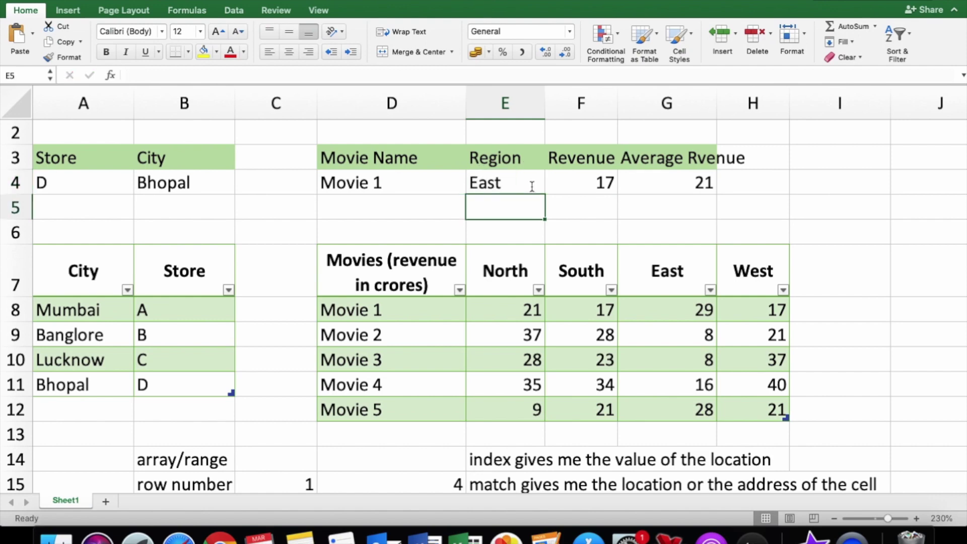
{"action": "left_click", "coordinate": [584, 180]}
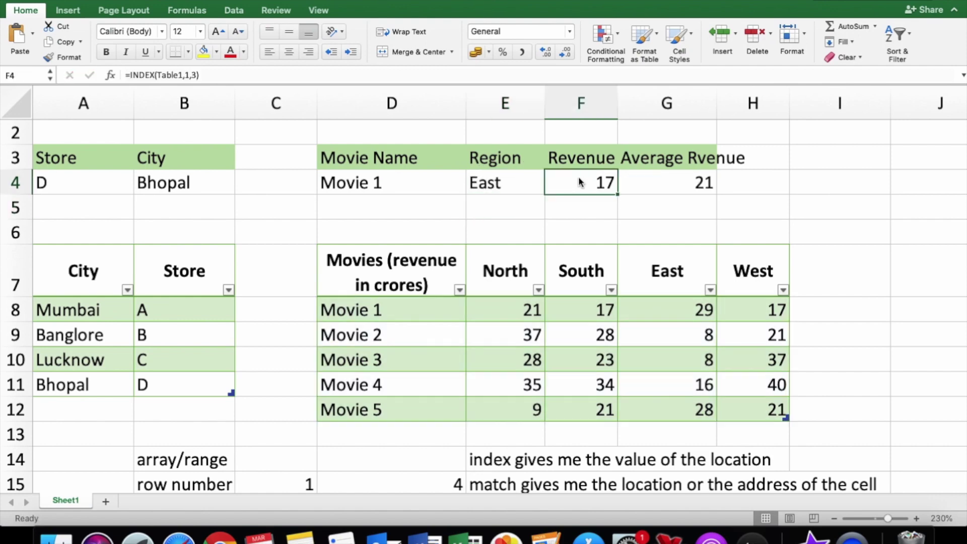
{"action": "double_click", "coordinate": [423, 183]}
{"action": "key", "text": "BackSpace"}
{"action": "type", "text": "2"}
{"action": "key", "text": "Return"}
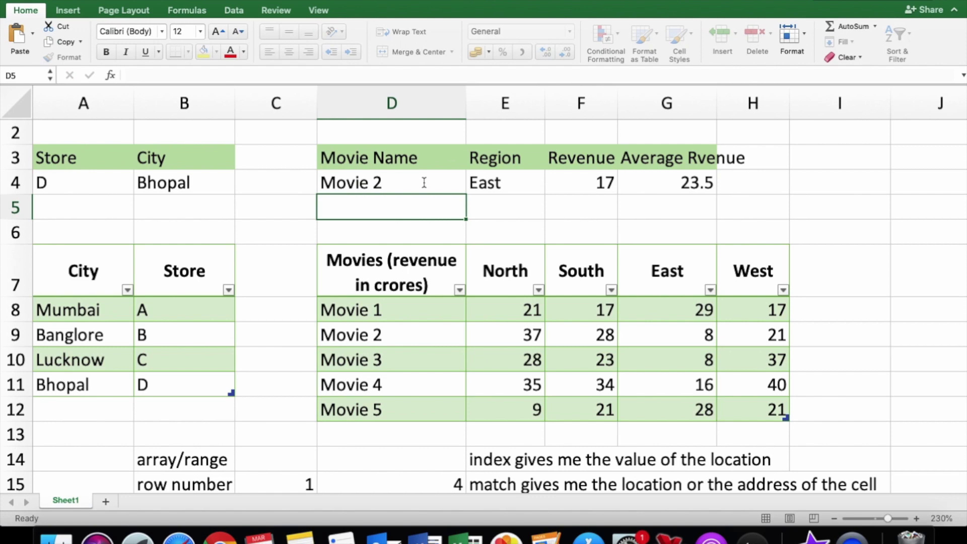
Change F4 to =INDEX(Table1,2,4) so it returns 8, then begin retyping =index( in F4.
{"action": "left_click", "coordinate": [561, 178]}
{"action": "double_click", "coordinate": [560, 179]}
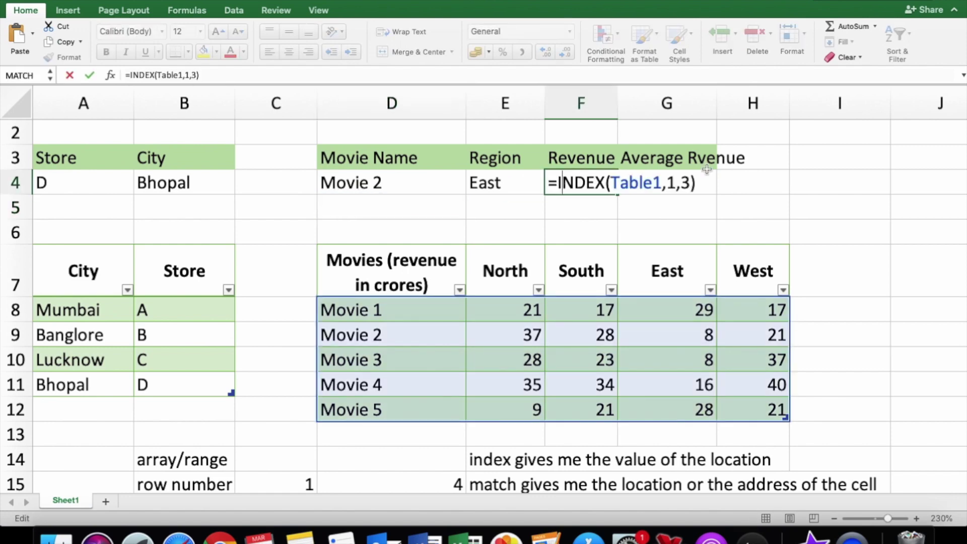
{"action": "left_click", "coordinate": [675, 183]}
{"action": "key", "text": "BackSpace"}
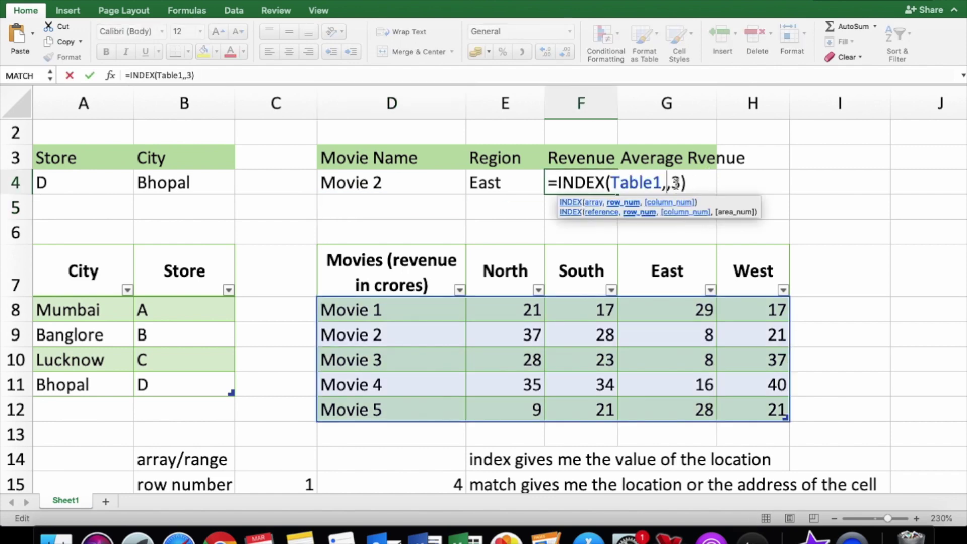
{"action": "type", "text": "2"}
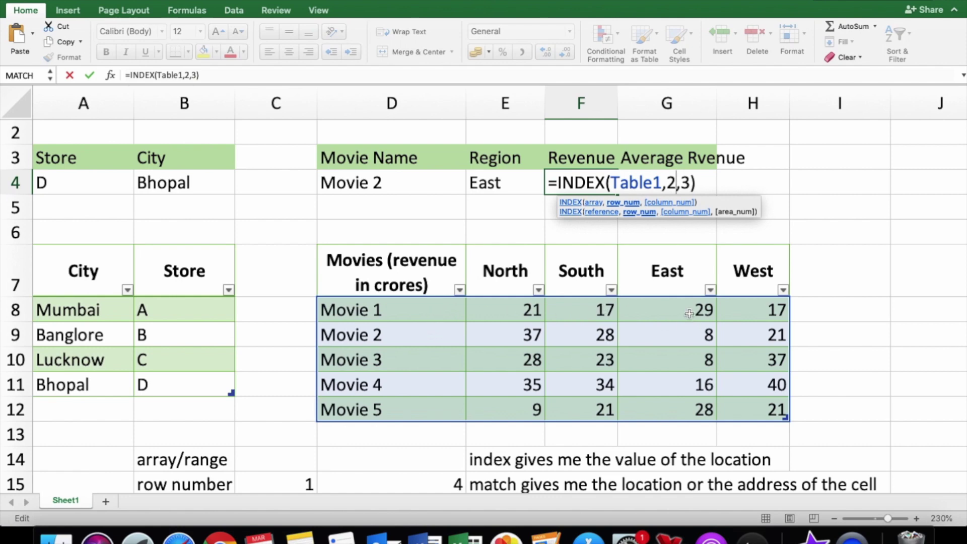
{"action": "key", "text": "Right"}
{"action": "key", "text": "Delete"}
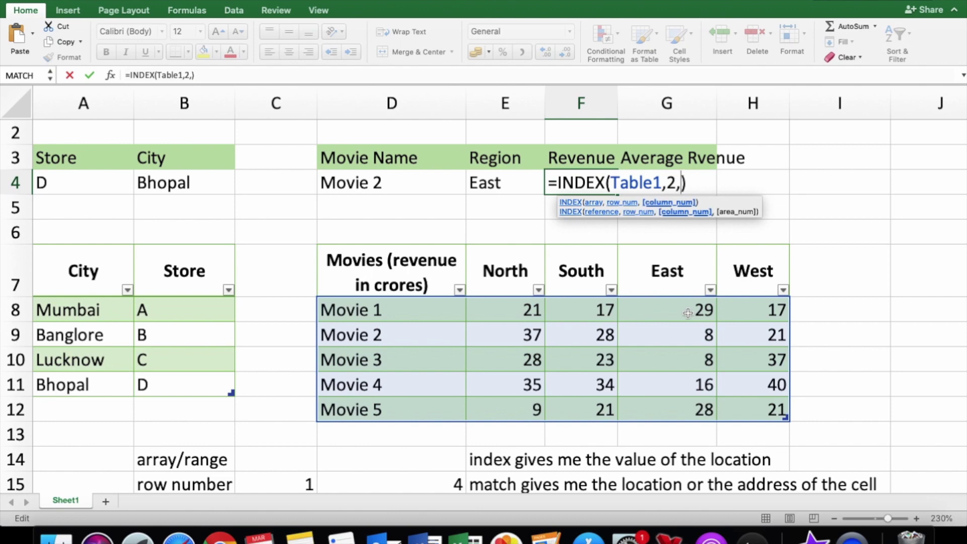
{"action": "type", "text": "4"}
{"action": "key", "text": "Return"}
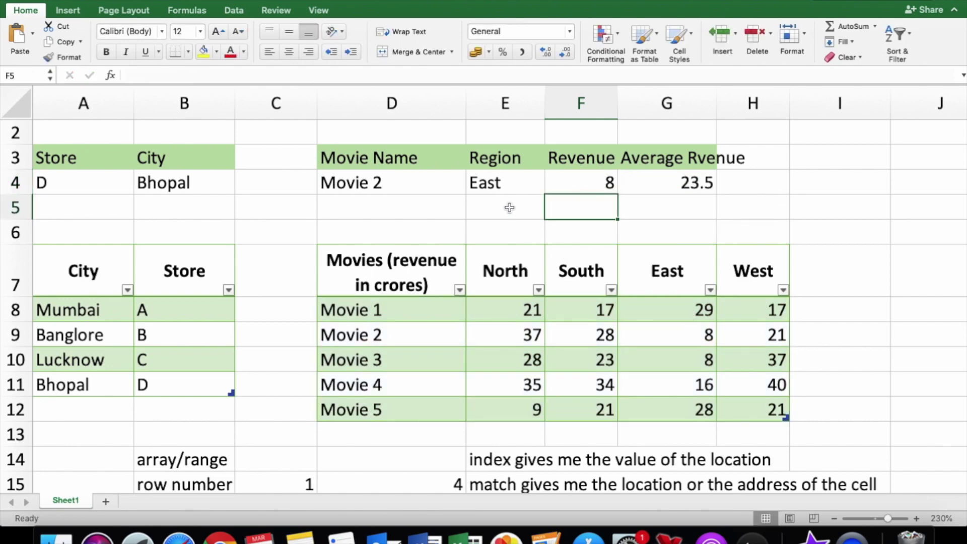
{"action": "left_click", "coordinate": [585, 180]}
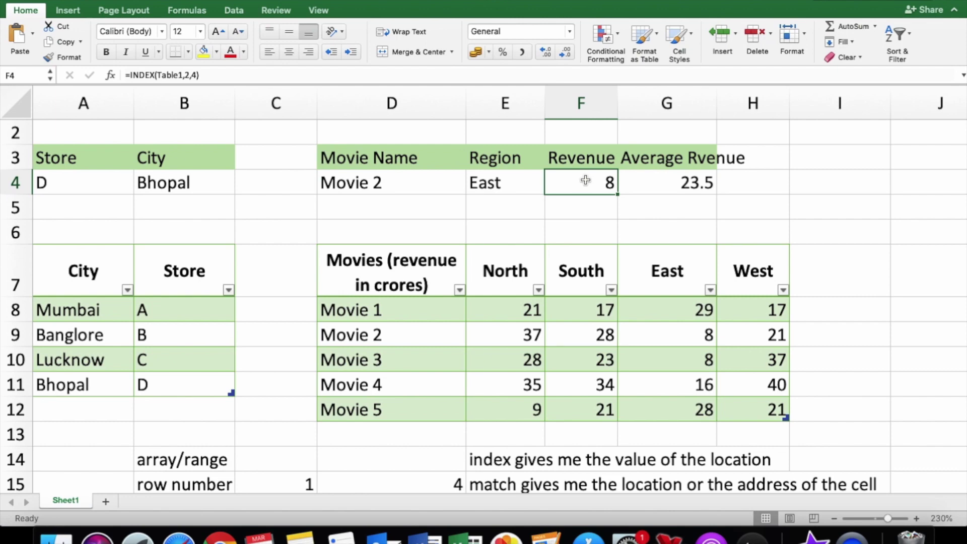
{"action": "type", "text": "="}
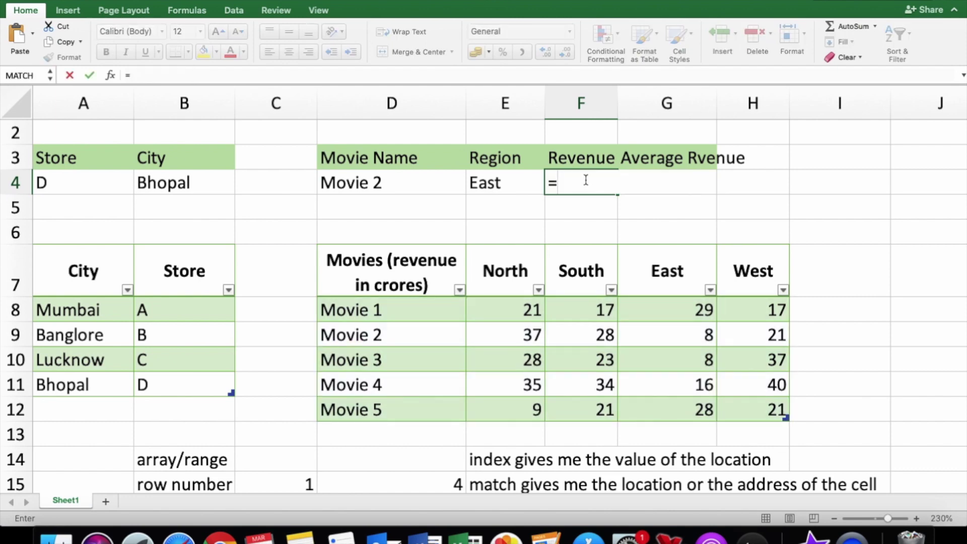
{"action": "type", "text": "index("}
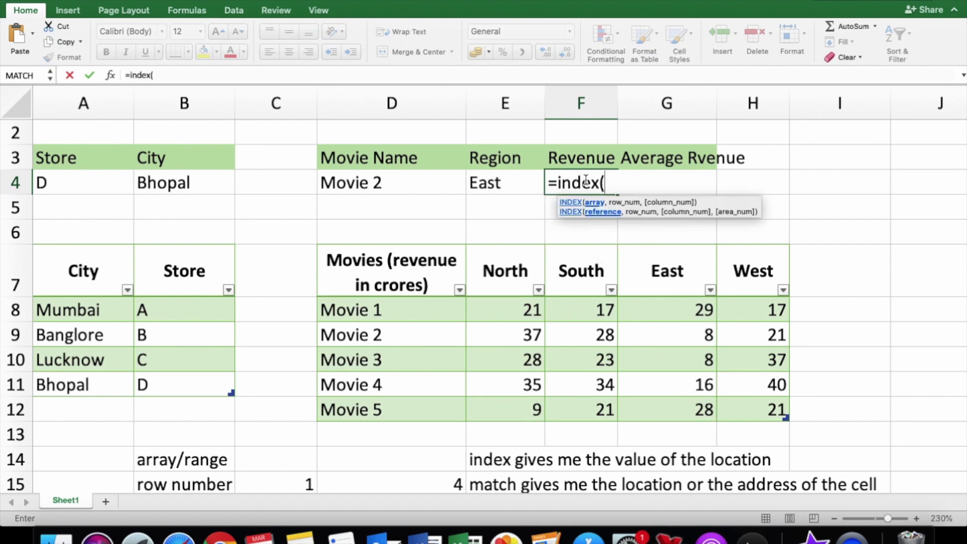
In F4, use Table1 as INDEX's array and match D4's movie against the movie names column.
{"action": "left_click", "coordinate": [396, 308]}
{"action": "key", "text": "shift+Down"}
{"action": "key", "text": "shift+Down"}
{"action": "key", "text": "shift+Down"}
{"action": "key", "text": "shift+Down"}
{"action": "key", "text": "shift+Right"}
{"action": "key", "text": "shift+Right"}
{"action": "key", "text": "shift+Right"}
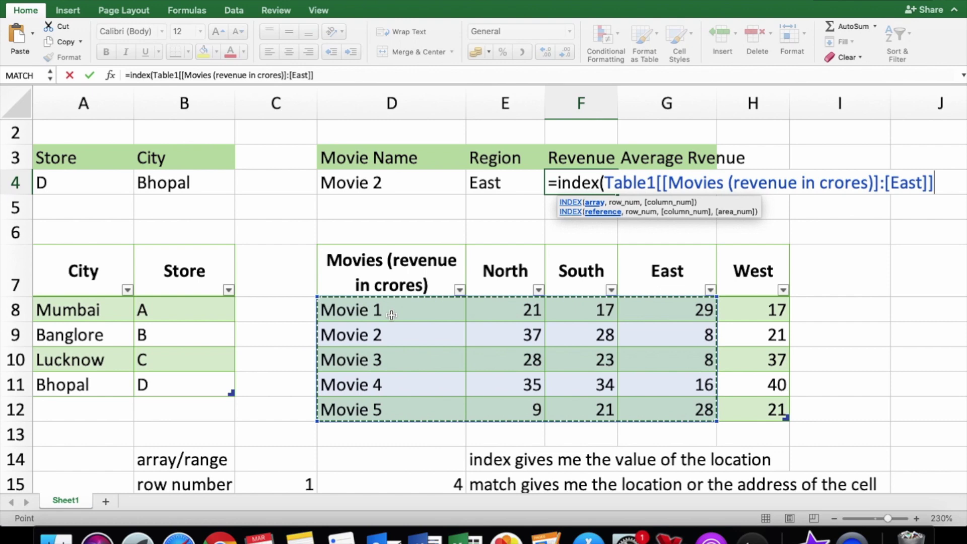
{"action": "key", "text": "shift+Right"}
{"action": "type", "text": ","}
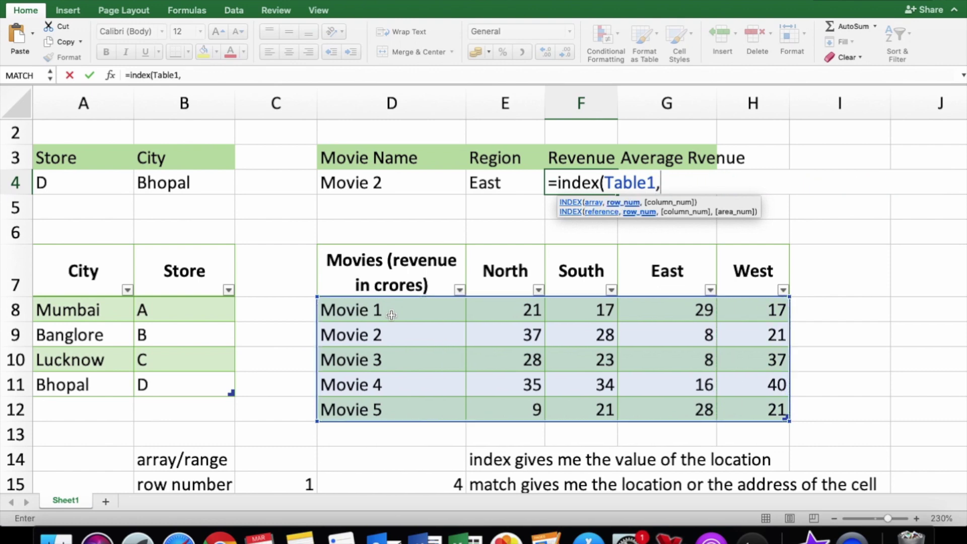
{"action": "type", "text": "mat"}
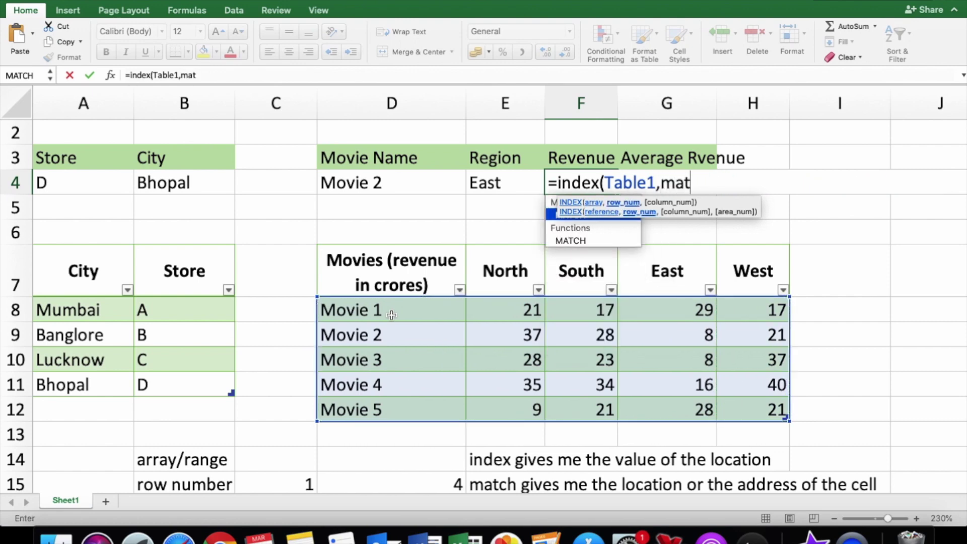
{"action": "type", "text": "ch("}
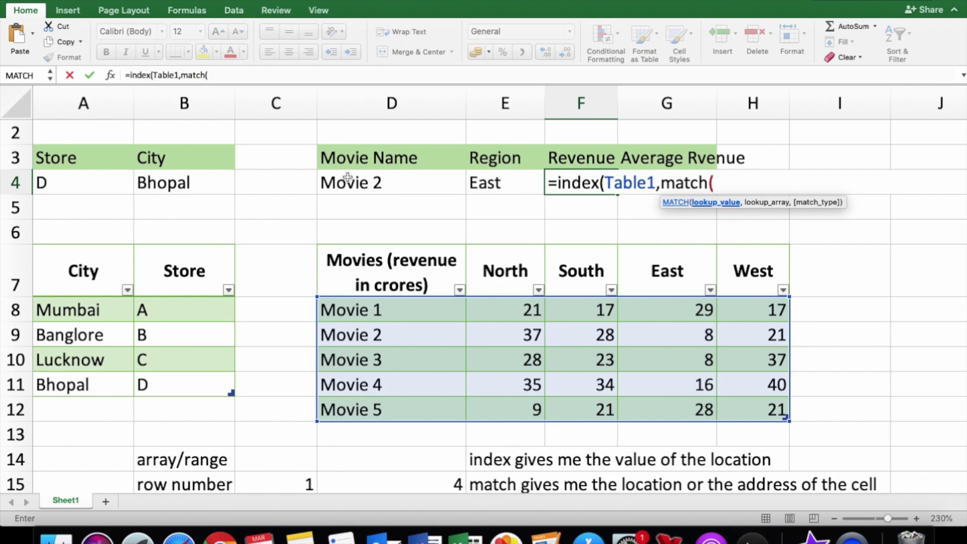
{"action": "left_click", "coordinate": [349, 183]}
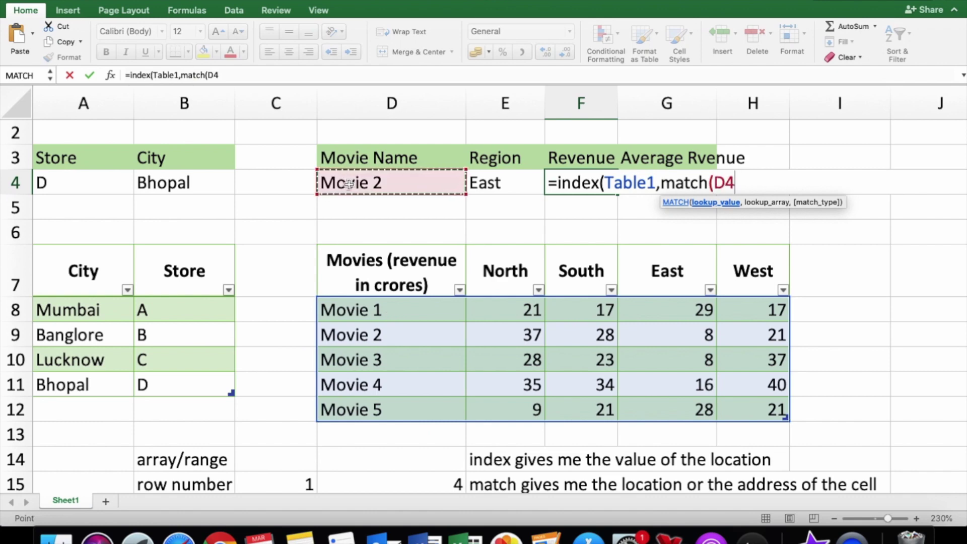
{"action": "type", "text": ","}
{"action": "left_click", "coordinate": [354, 310]}
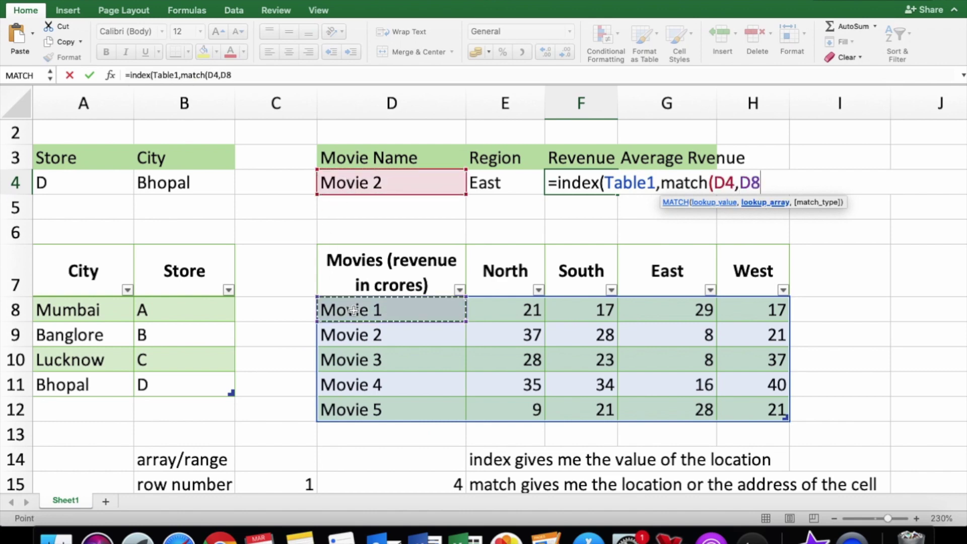
{"action": "key", "text": "shift+Down"}
{"action": "key", "text": "shift+Down"}
{"action": "key", "text": "shift+Down"}
{"action": "key", "text": "shift+Down"}
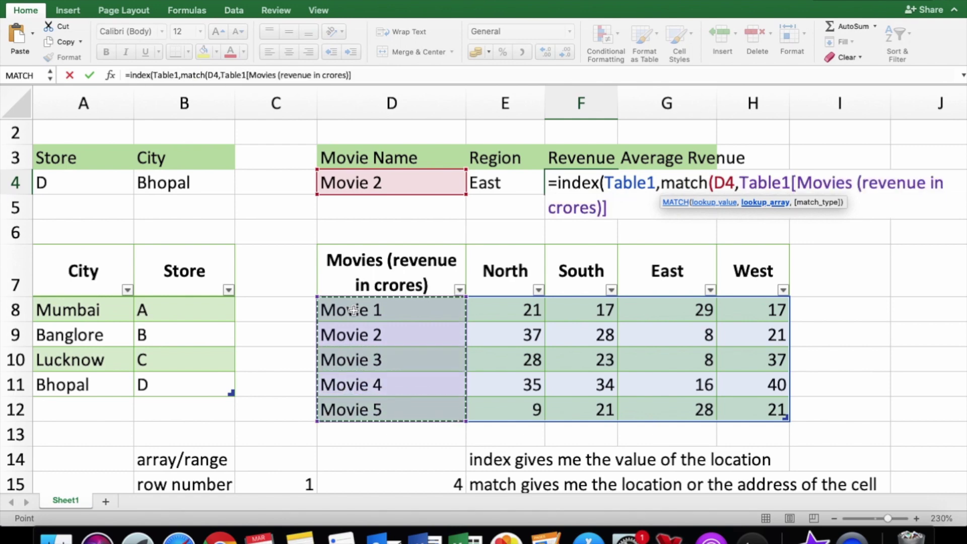
Match E4's region against Table1's header row and commit F4's formula, returning 8.
{"action": "type", "text": ",0"}
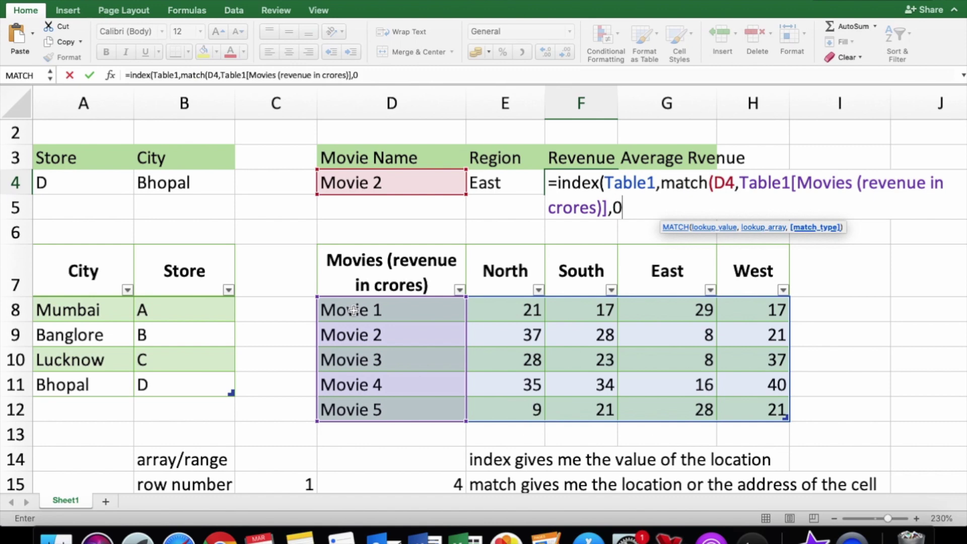
{"action": "type", "text": "),"}
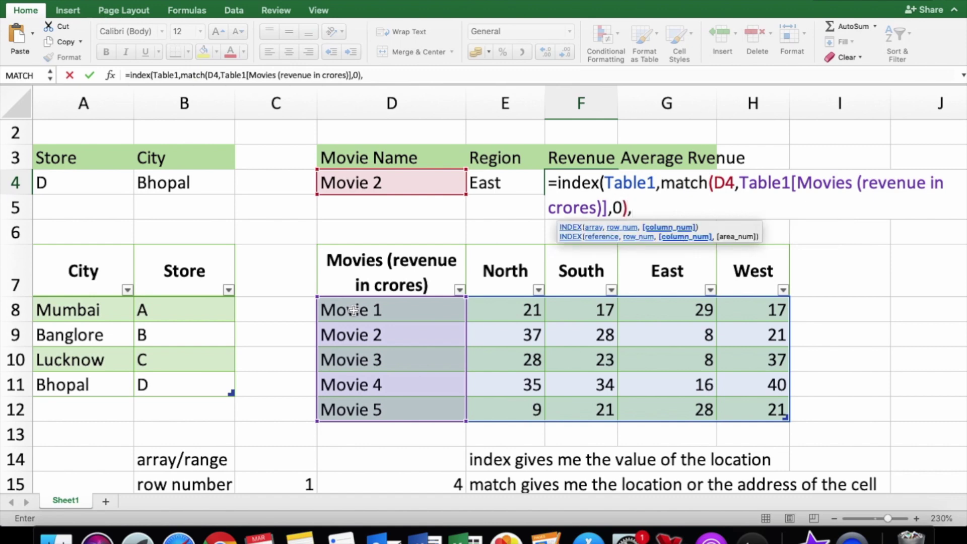
{"action": "type", "text": "match("}
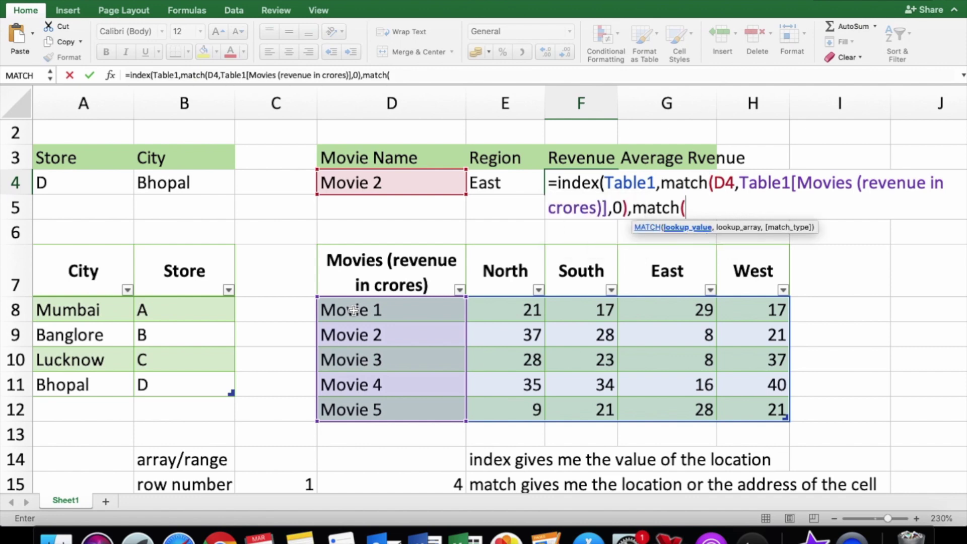
{"action": "left_click", "coordinate": [504, 187]}
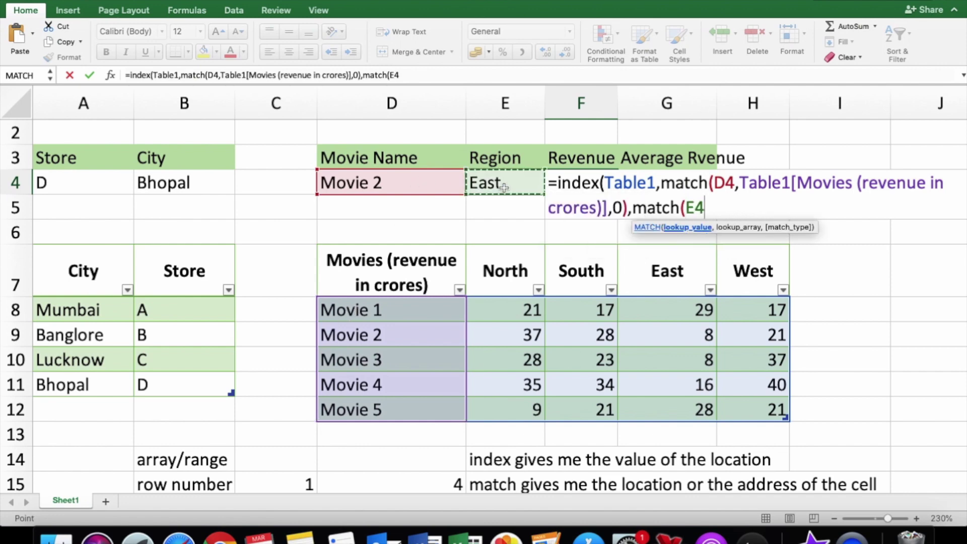
{"action": "type", "text": ","}
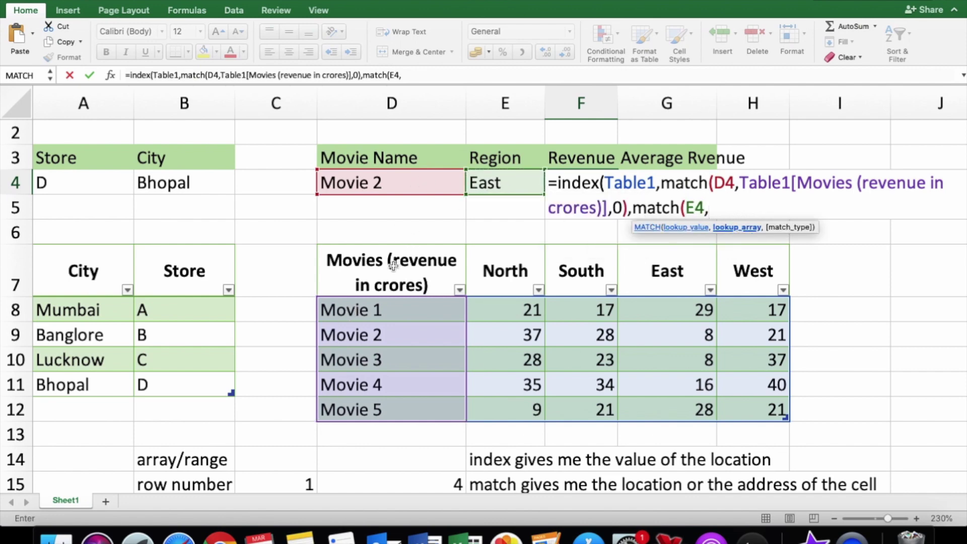
{"action": "left_click_drag", "start_coordinate": [393, 265], "coordinate": [753, 270]}
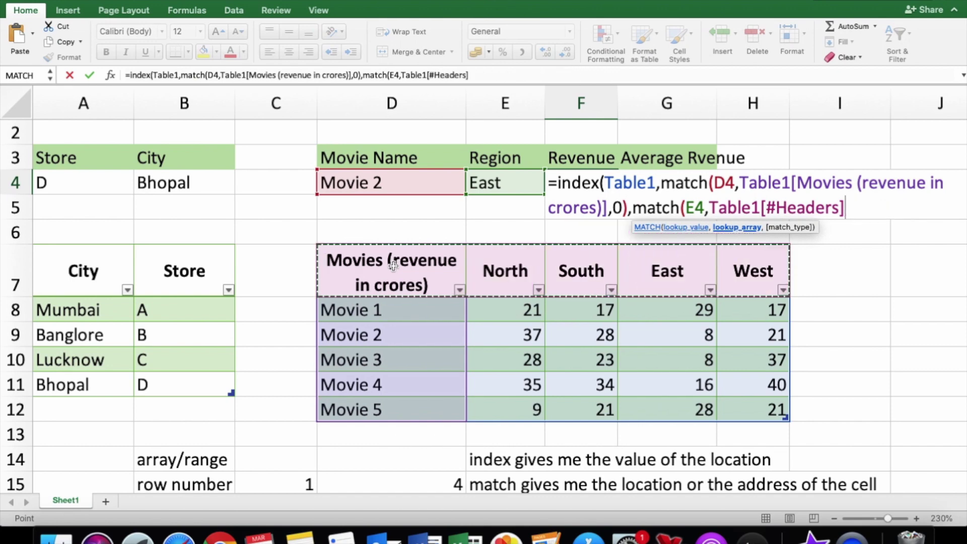
{"action": "type", "text": ",0"}
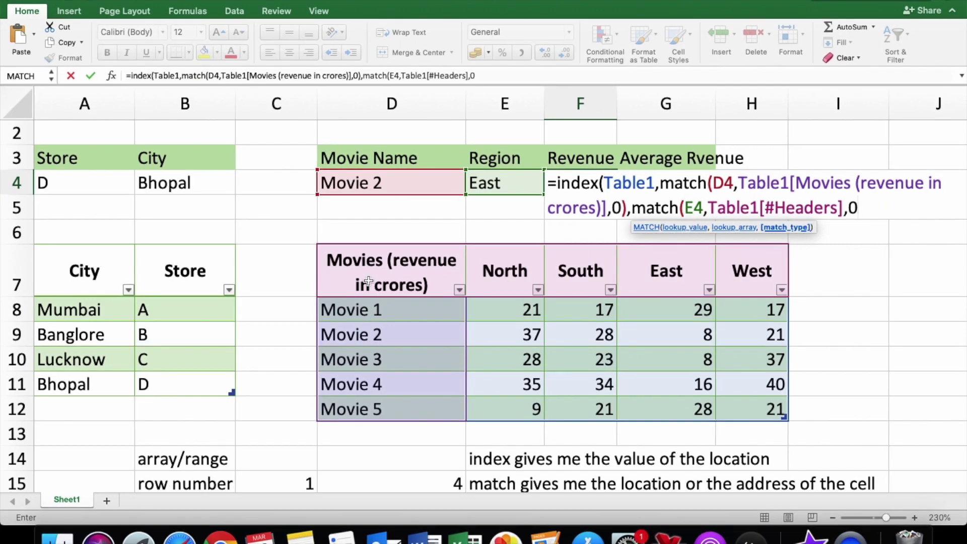
{"action": "type", "text": ")"}
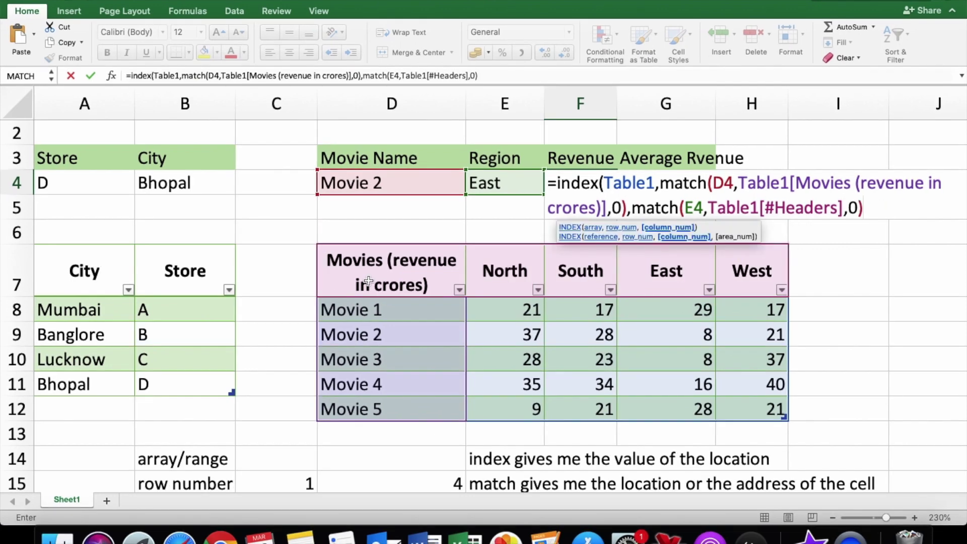
{"action": "type", "text": ")"}
{"action": "key", "text": "Return"}
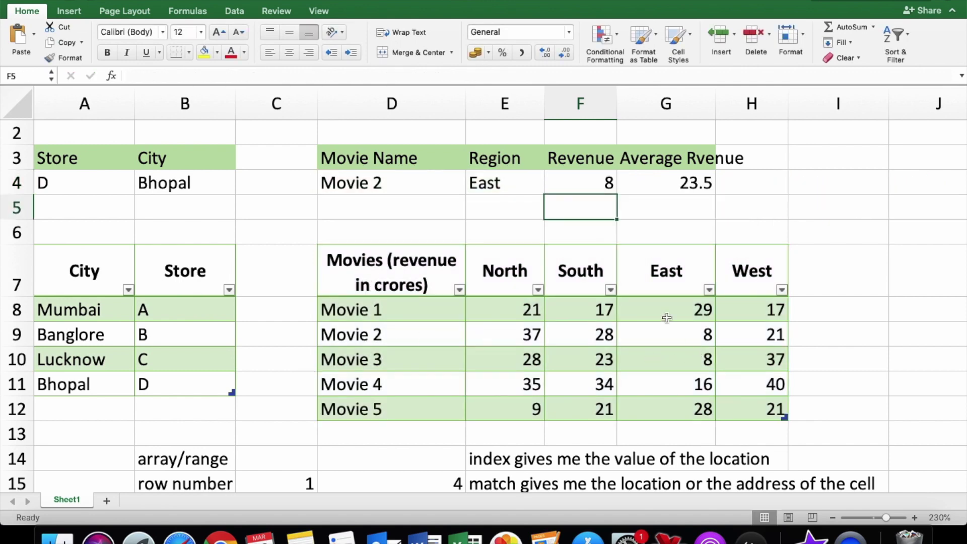
Change the lookup movie in D4 to Movie 3.
{"action": "left_click", "coordinate": [422, 187]}
{"action": "double_click", "coordinate": [420, 187]}
{"action": "key", "text": "BackSpace"}
{"action": "type", "text": "3"}
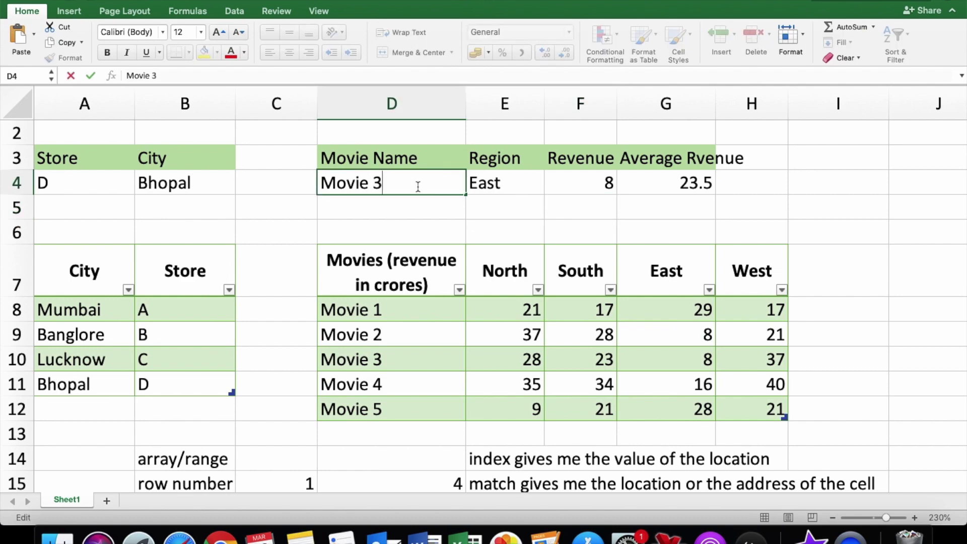
Replace East with West in E4 so the revenue becomes 37.
{"action": "left_click", "coordinate": [501, 181]}
{"action": "double_click", "coordinate": [501, 180]}
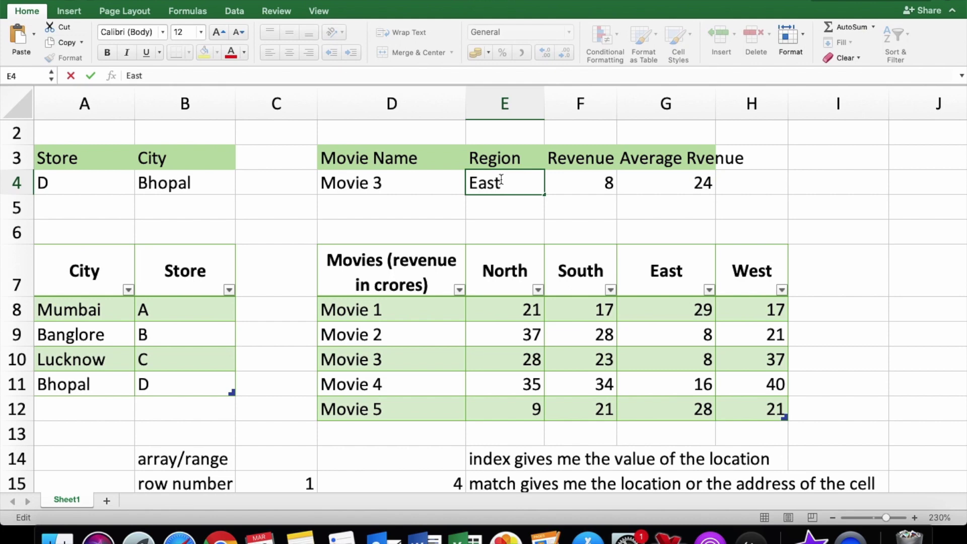
{"action": "key", "text": "BackSpace"}
{"action": "key", "text": "BackSpace"}
{"action": "key", "text": "BackSpace"}
{"action": "key", "text": "BackSpace"}
{"action": "type", "text": "West"}
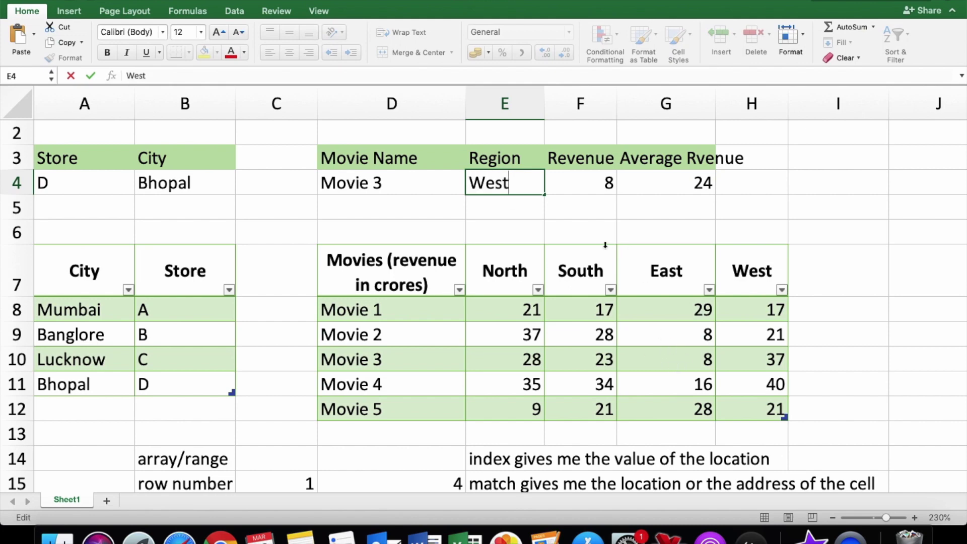
{"action": "key", "text": "Return"}
{"action": "left_click", "coordinate": [771, 362]}
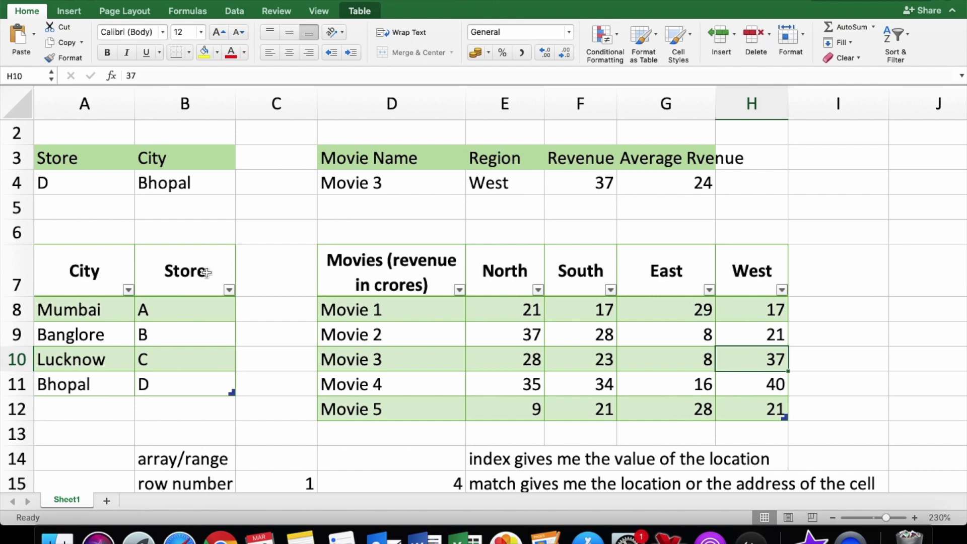
Average Movie 3's North to West revenues with =AVERAGE, filling the formula down a new table column.
{"action": "left_click", "coordinate": [648, 188]}
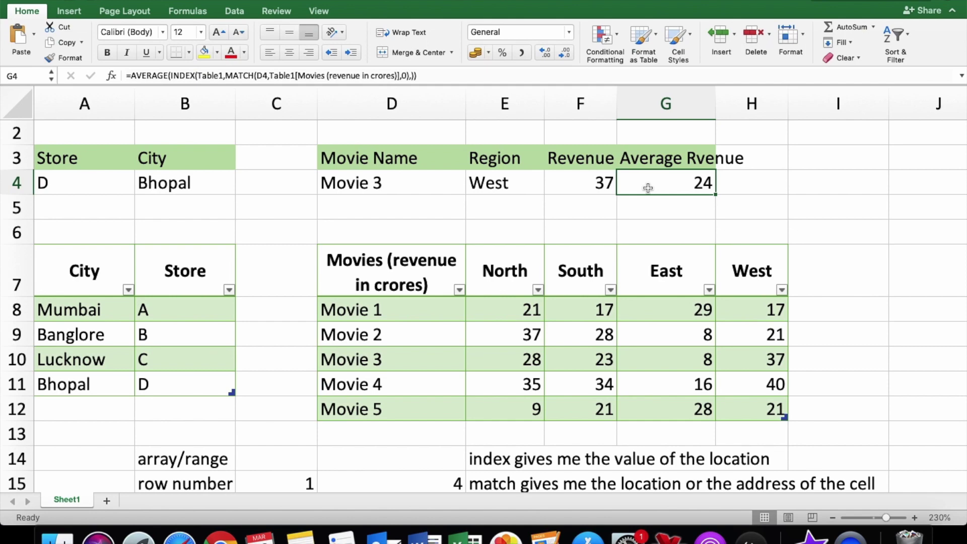
{"action": "left_click", "coordinate": [826, 358]}
{"action": "type", "text": "=av"}
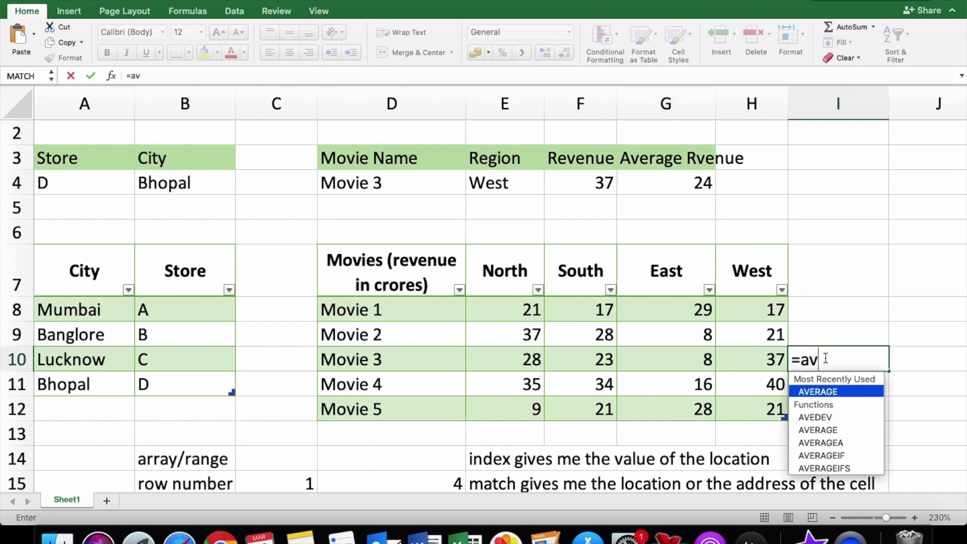
{"action": "key", "text": "Tab"}
{"action": "left_click", "coordinate": [773, 358]}
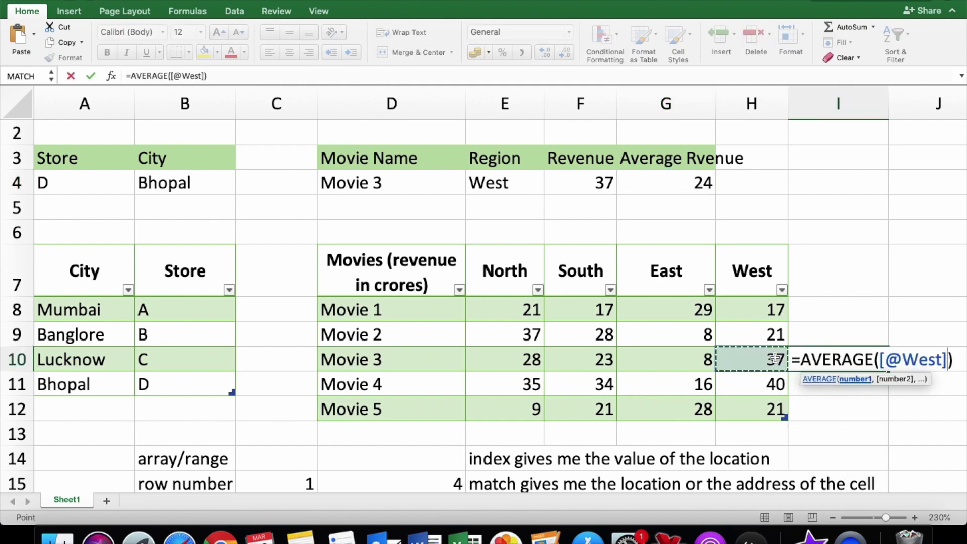
{"action": "left_click_drag", "start_coordinate": [774, 358], "coordinate": [504, 358]}
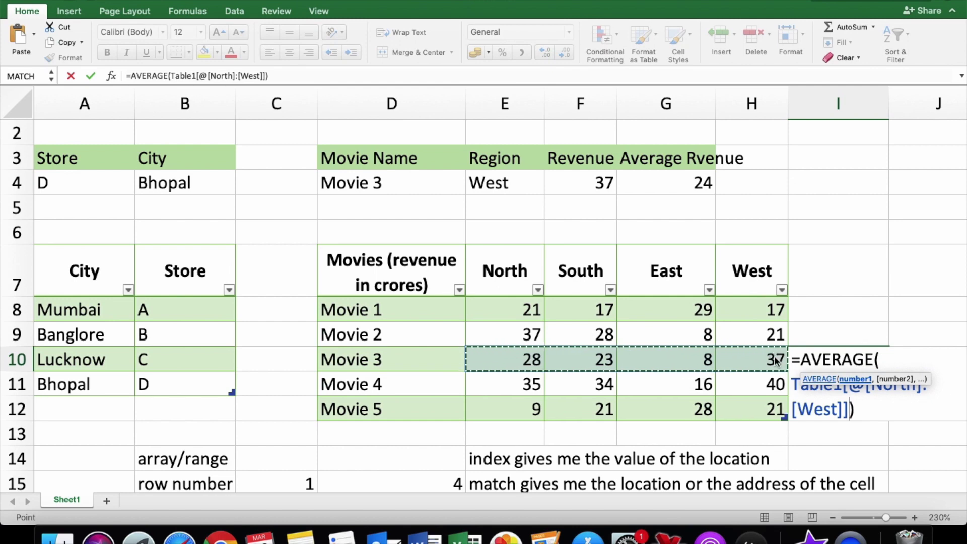
{"action": "key", "text": "Return"}
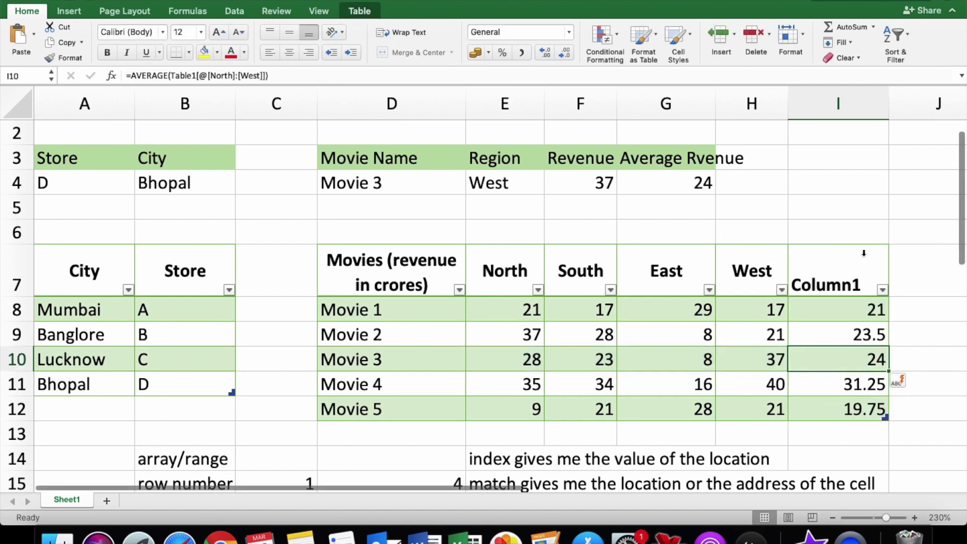
Rename the new Column1 header to Average.
{"action": "left_click", "coordinate": [863, 253]}
{"action": "type", "text": "Average"}
{"action": "key", "text": "Return"}
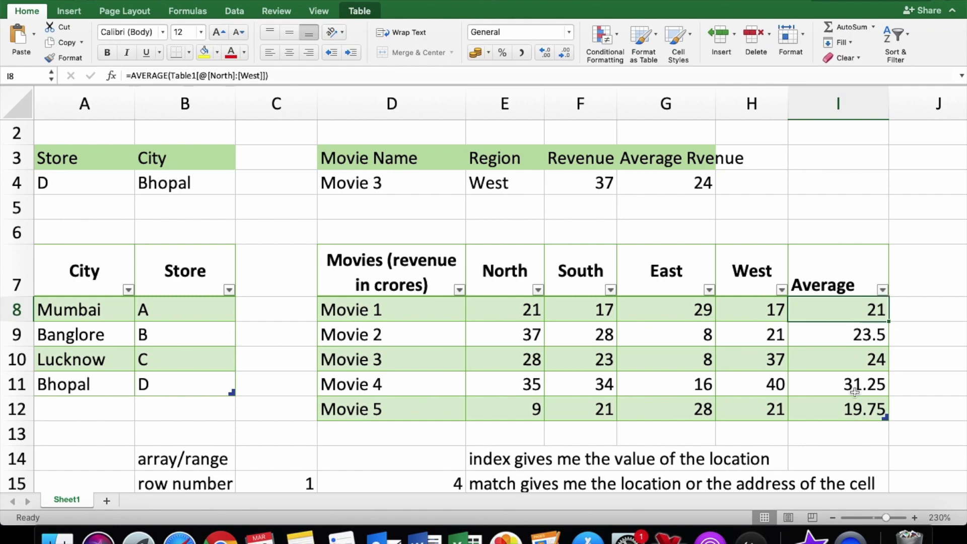
{"action": "left_click", "coordinate": [663, 180]}
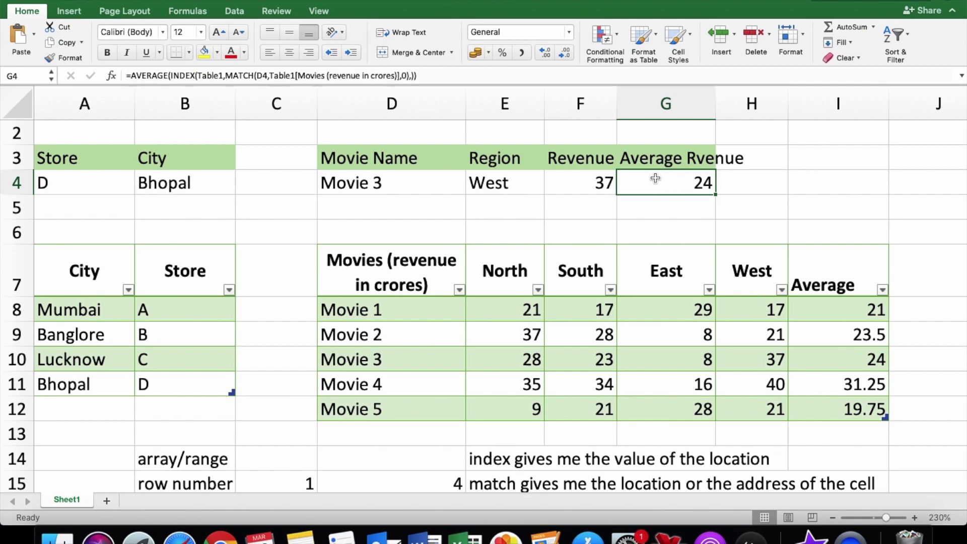
Start G4 as =AVERAGE(INDEX( over the movie table from its header row down.
{"action": "type", "text": "=aver"}
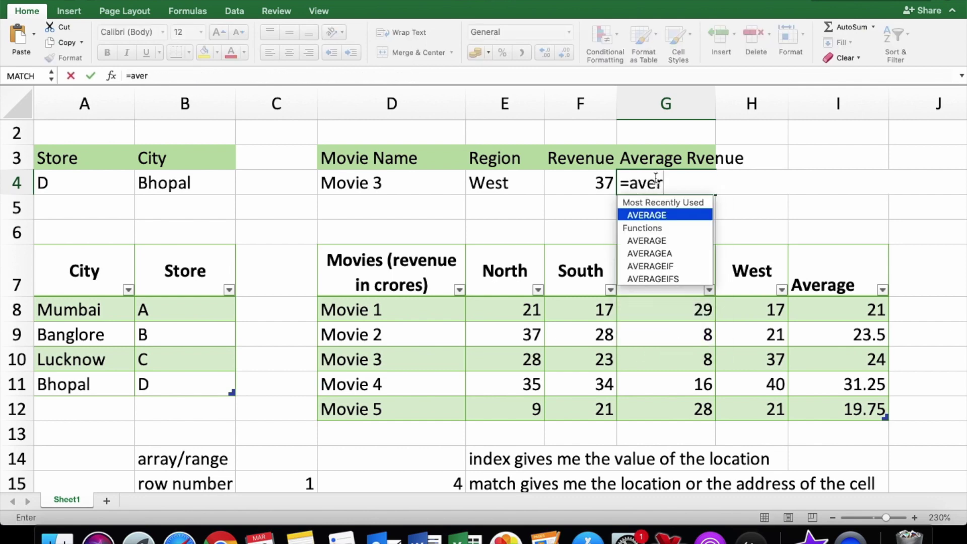
{"action": "key", "text": "Tab"}
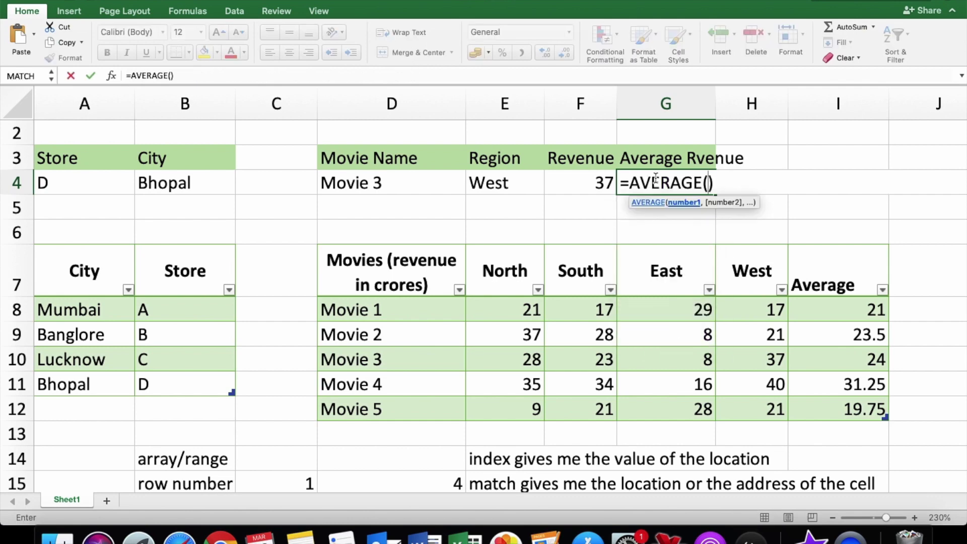
{"action": "type", "text": "index("}
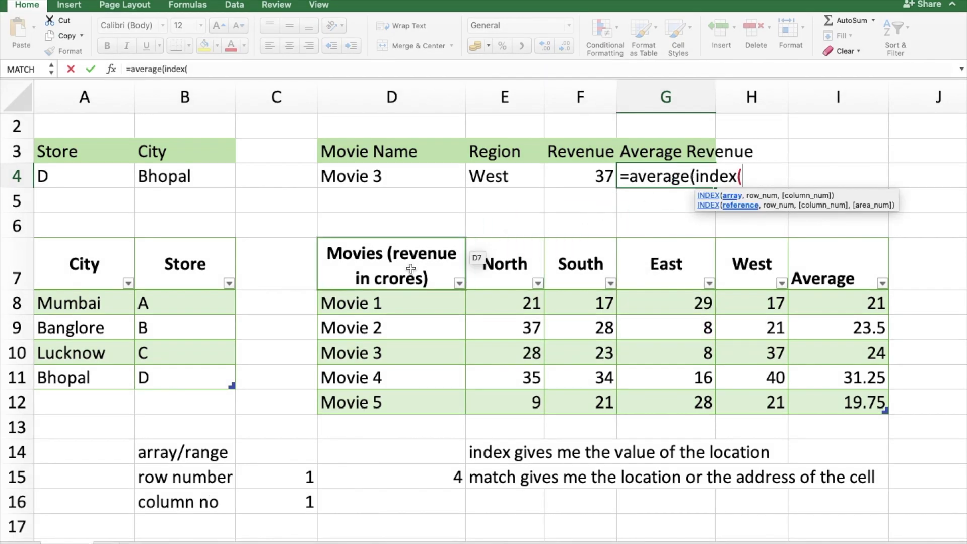
{"action": "left_click", "coordinate": [411, 268]}
{"action": "key", "text": "shift+Right"}
{"action": "key", "text": "shift+Right"}
{"action": "key", "text": "shift+Right"}
{"action": "key", "text": "shift+Right"}
{"action": "key", "text": "shift+Down"}
{"action": "key", "text": "shift+Down"}
{"action": "key", "text": "shift+Down"}
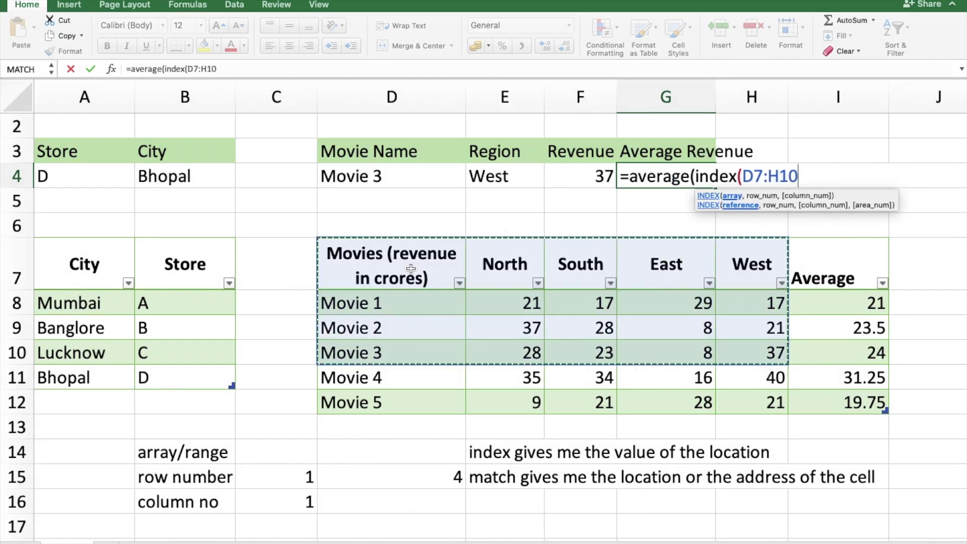
{"action": "key", "text": "shift+Down"}
{"action": "key", "text": "shift+Down"}
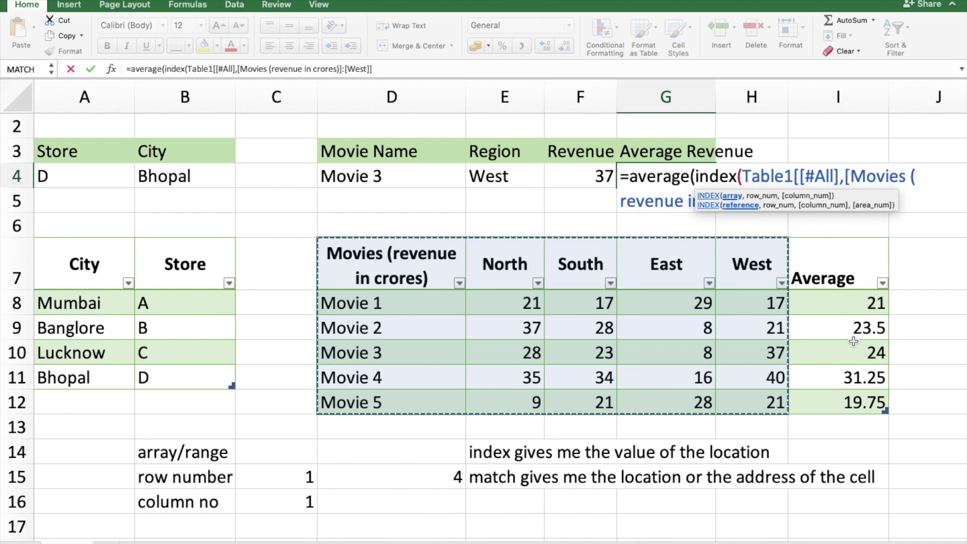
Add MATCH of D4 in the movie names column and close G4's formula, returning 24.
{"action": "type", "text": ",match("}
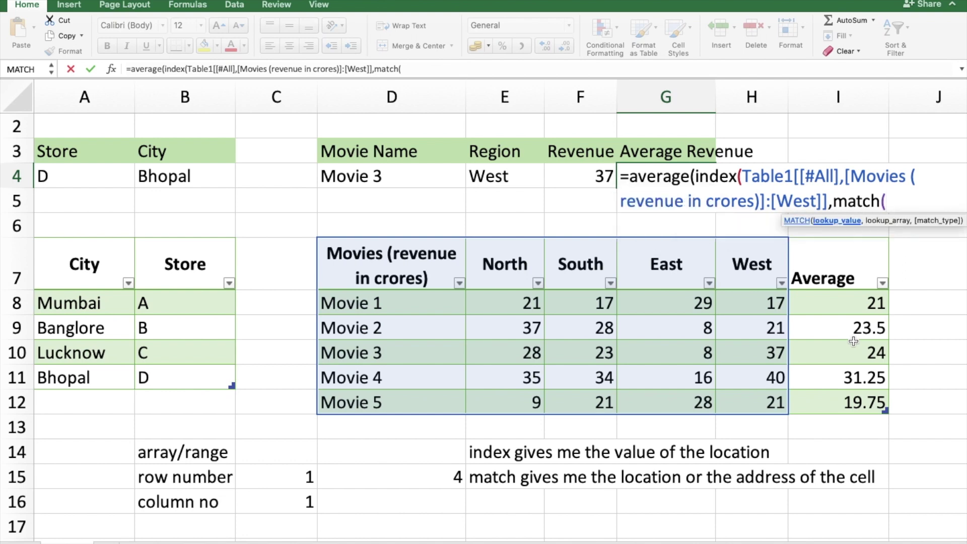
{"action": "left_click", "coordinate": [388, 179]}
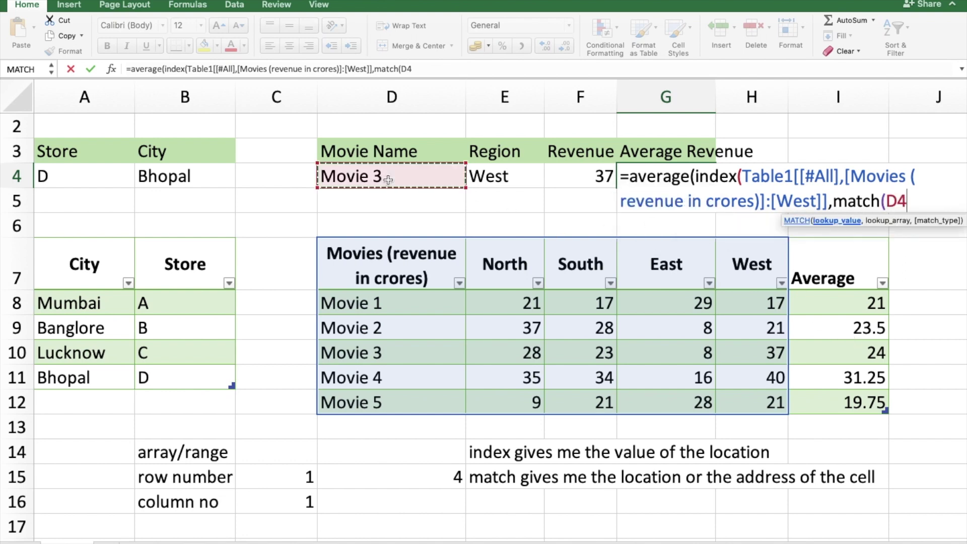
{"action": "type", "text": ","}
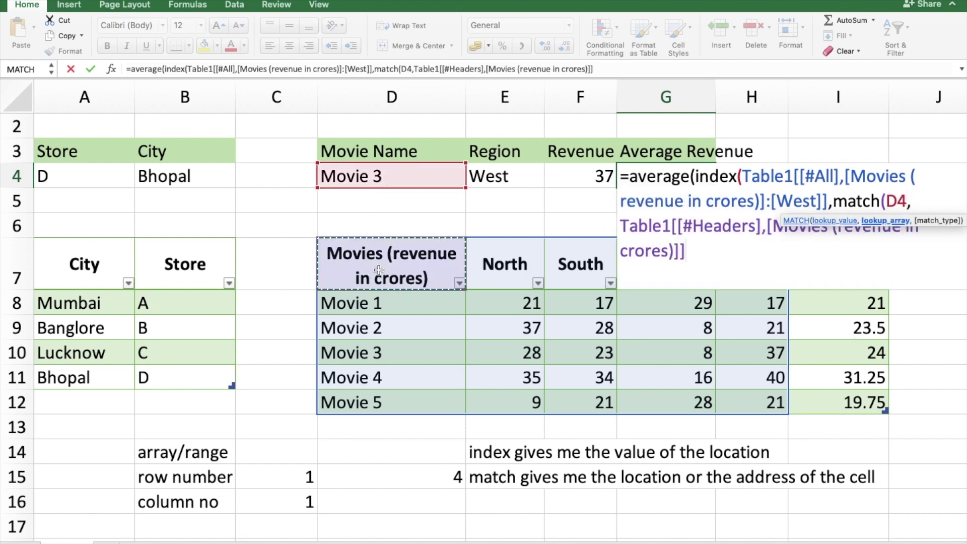
{"action": "left_click_drag", "start_coordinate": [379, 270], "coordinate": [388, 403]}
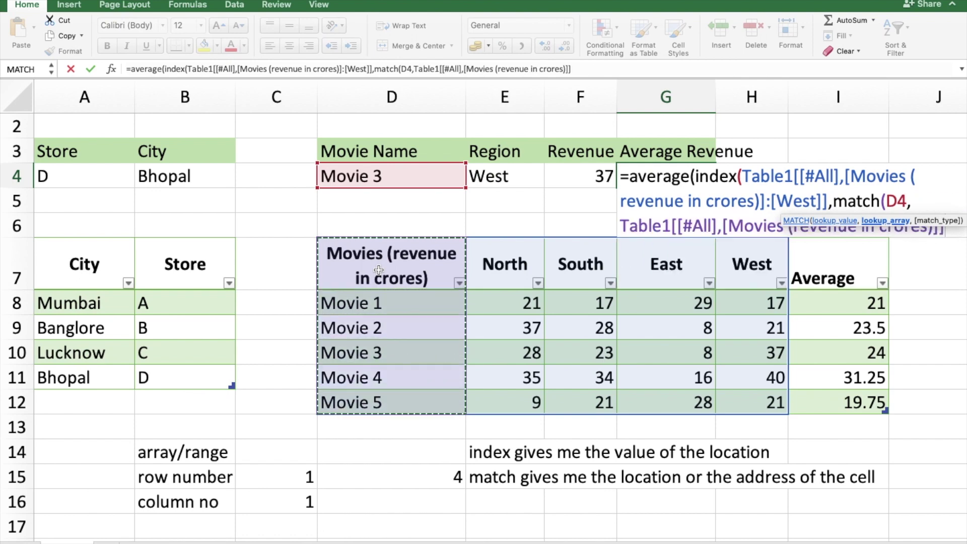
{"action": "type", "text": ",0"}
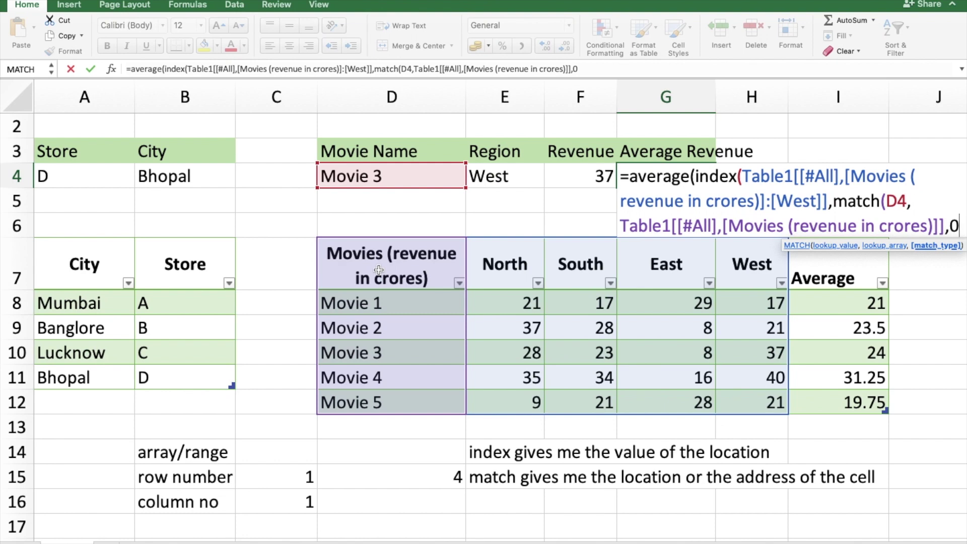
{"action": "type", "text": ")"}
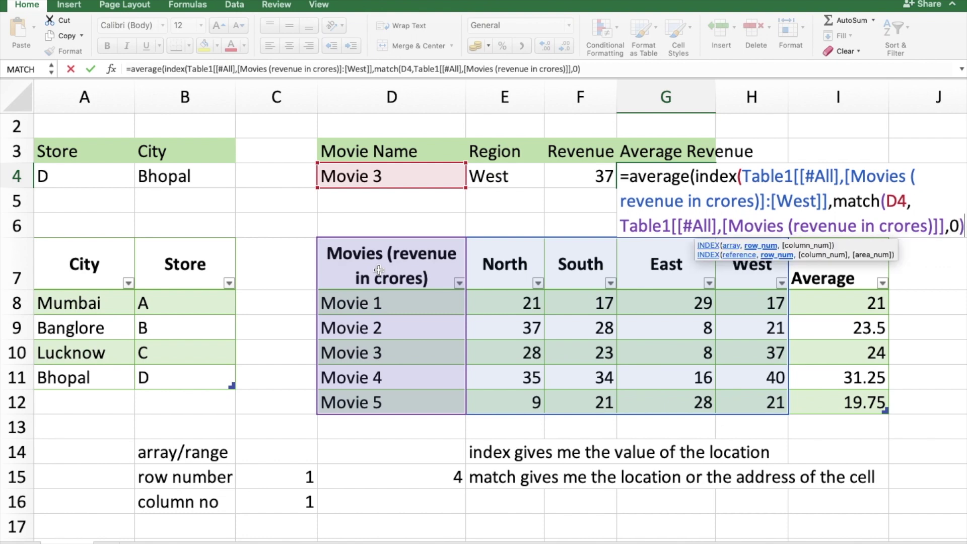
{"action": "type", "text": ","}
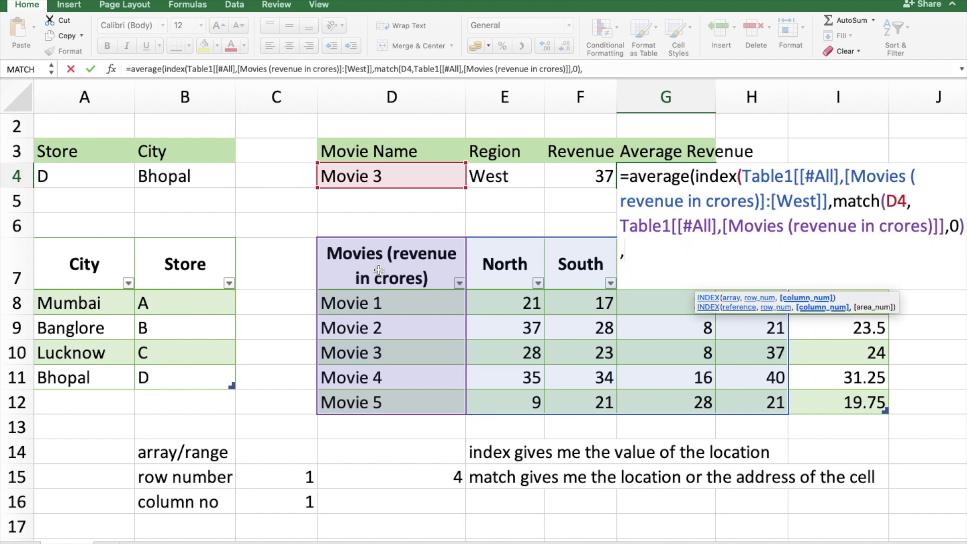
{"action": "type", "text": ")"}
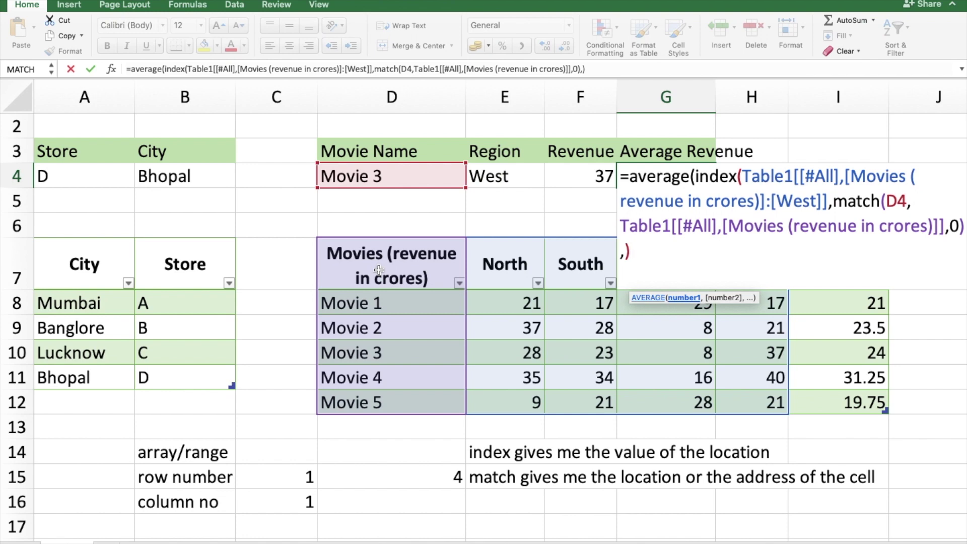
{"action": "type", "text": ")"}
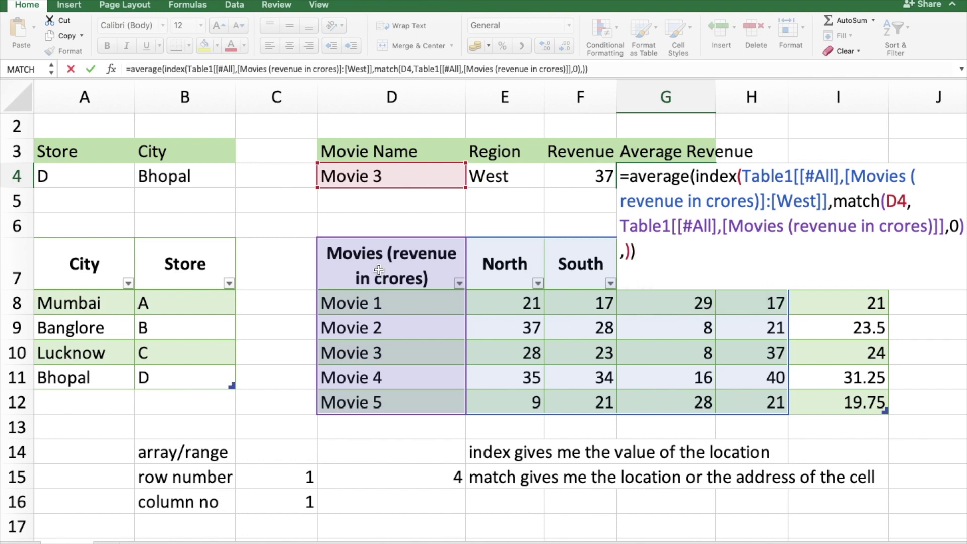
{"action": "key", "text": "Return"}
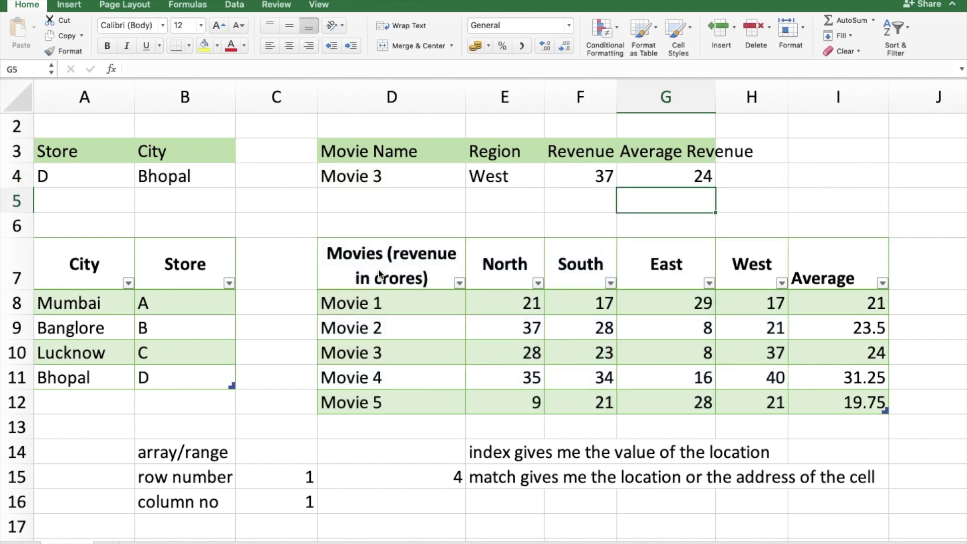
{"action": "left_click", "coordinate": [366, 352]}
{"action": "key", "text": "ctrl+Right"}
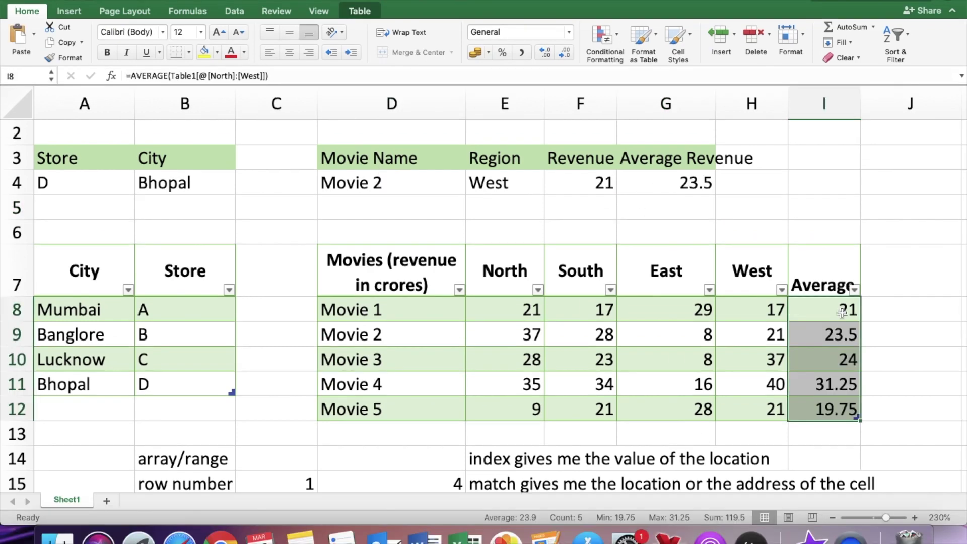
Clear the averages and Average header, then delete that column from the table.
{"action": "key", "text": "Delete"}
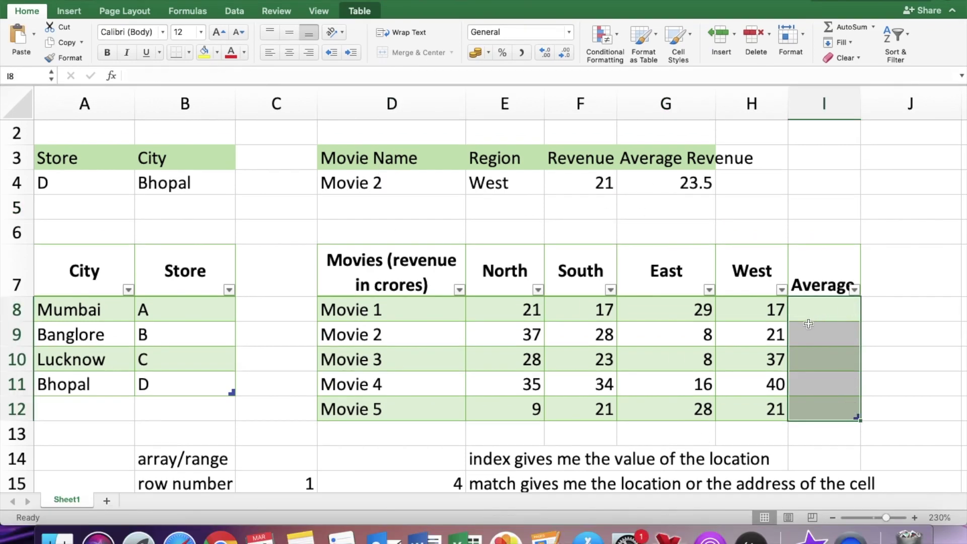
{"action": "left_click", "coordinate": [819, 268]}
{"action": "key", "text": "Delete"}
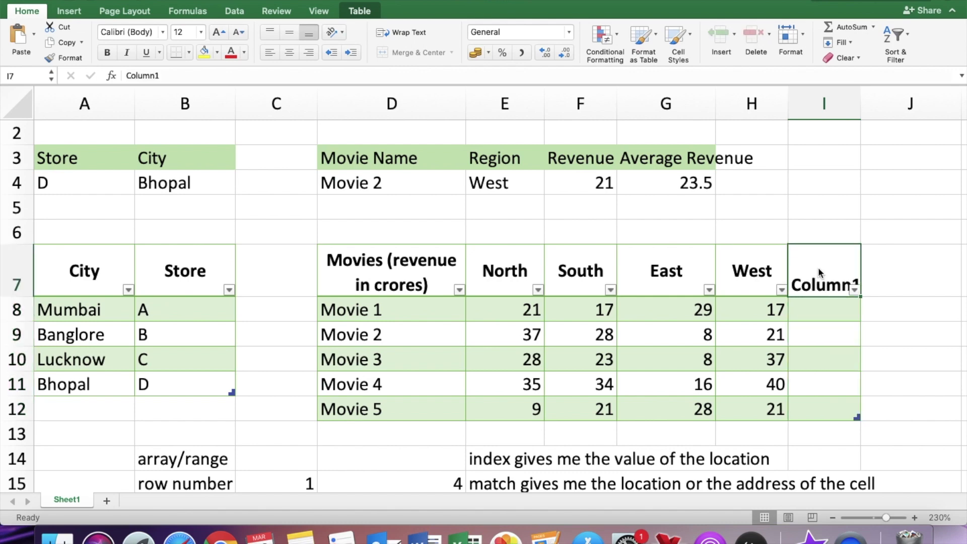
{"action": "left_click", "coordinate": [822, 103]}
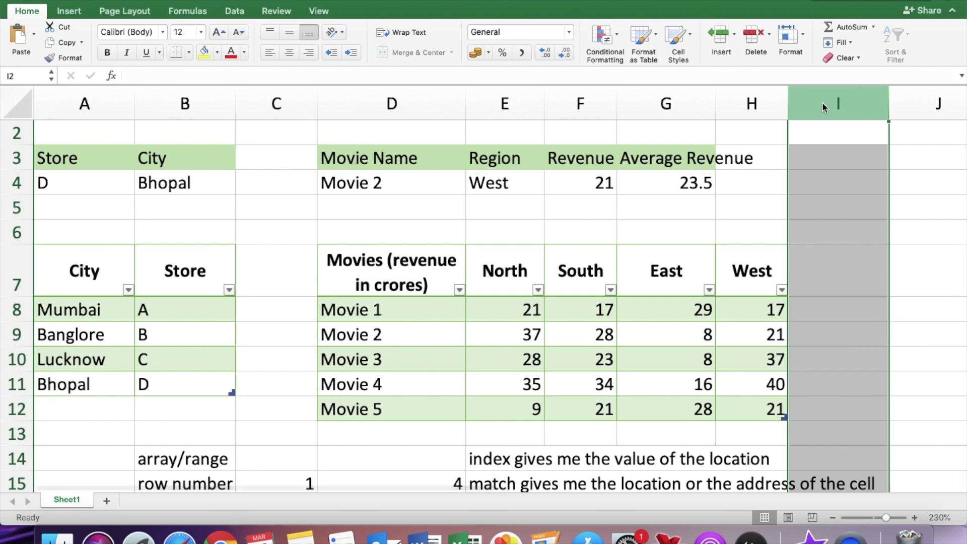
{"action": "key", "text": "ctrl+minus"}
{"action": "left_click", "coordinate": [817, 257]}
Change the lookup movie in D4 to Movie 4, giving revenue 40 and average 31.25.
{"action": "left_click", "coordinate": [410, 191]}
{"action": "double_click", "coordinate": [408, 187]}
{"action": "key", "text": "BackSpace"}
{"action": "type", "text": "4"}
{"action": "key", "text": "Return"}
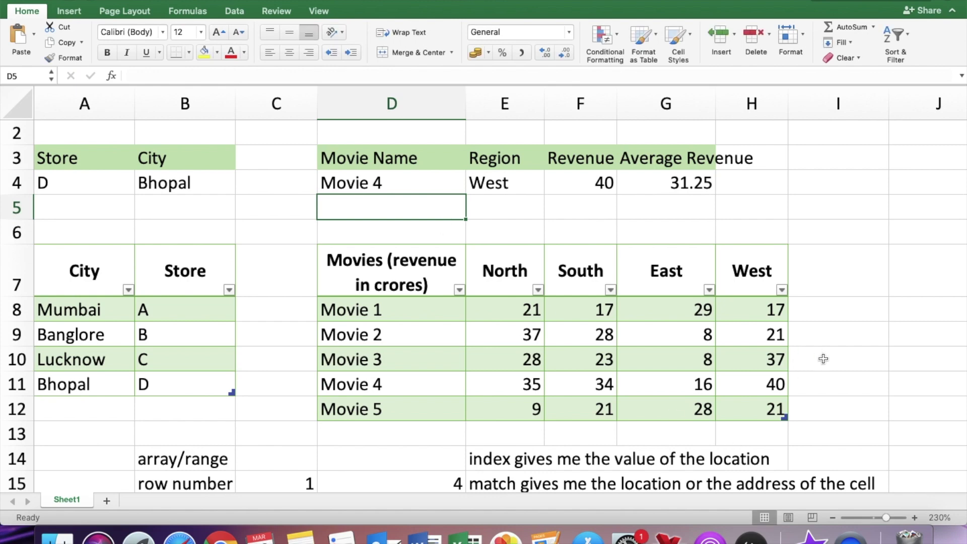
Try a row =AVERAGE formula in I11, then undo the auto-filled column.
{"action": "left_click", "coordinate": [830, 384]}
{"action": "type", "text": "=AVERAGE("}
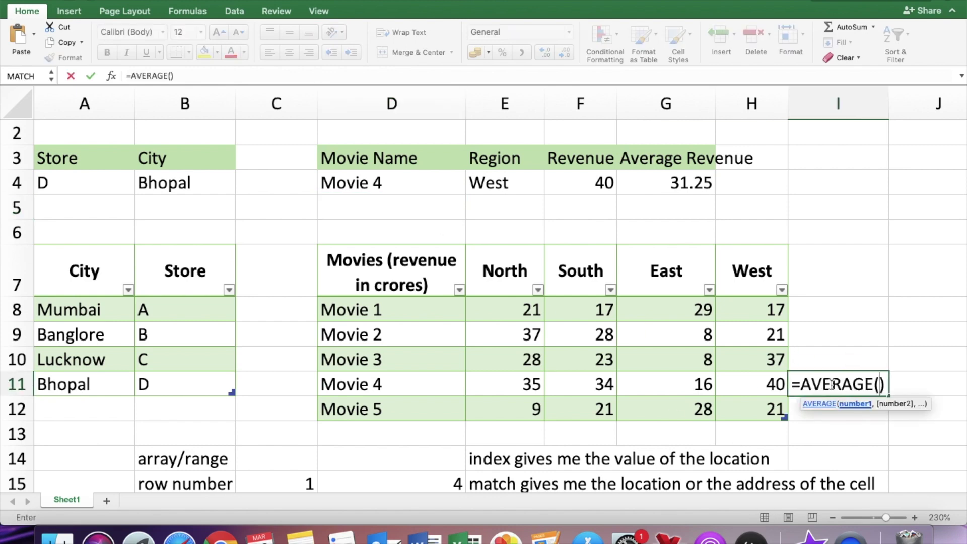
{"action": "key", "text": "Left"}
{"action": "key", "text": "shift+Left"}
{"action": "key", "text": "shift+Left"}
{"action": "key", "text": "shift+Left"}
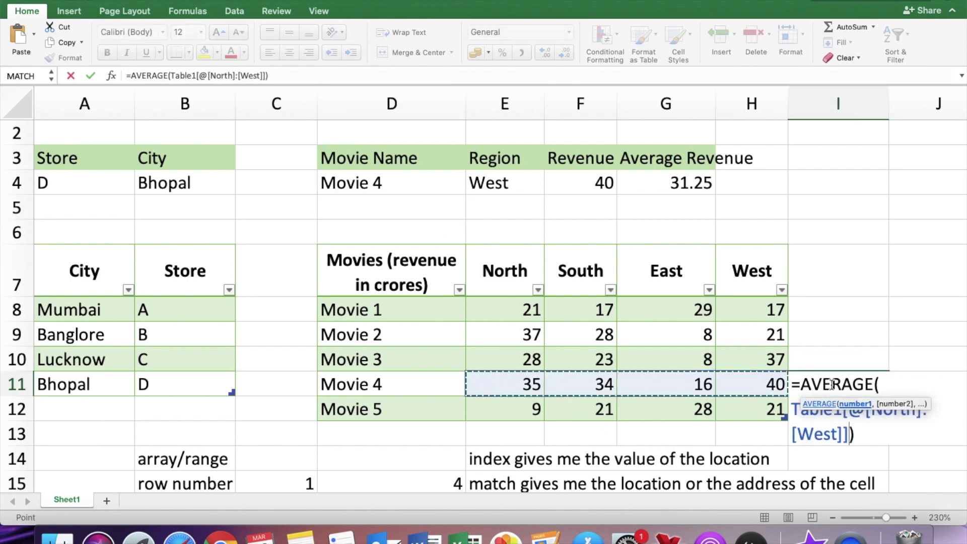
{"action": "key", "text": "Return"}
{"action": "key", "text": "Return"}
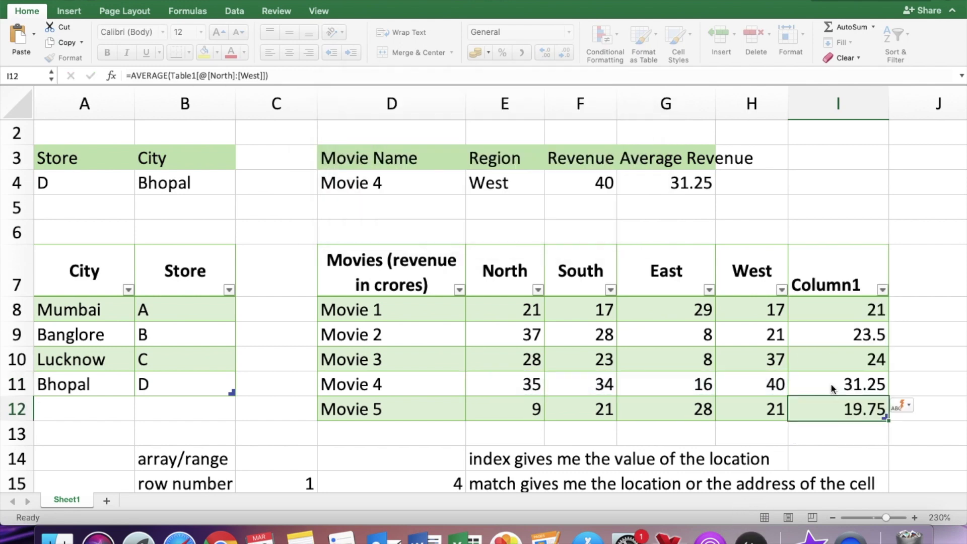
{"action": "left_click", "coordinate": [862, 385]}
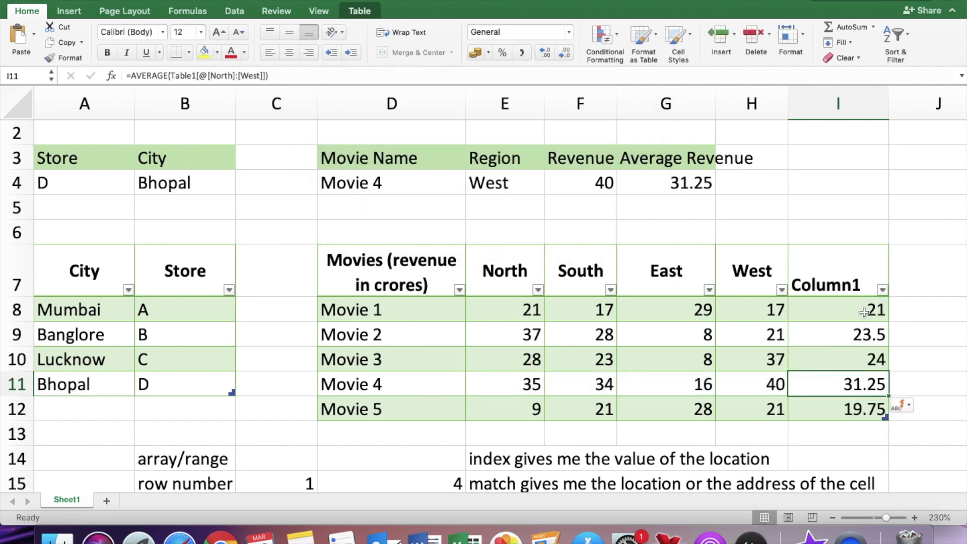
{"action": "key", "text": "super+z"}
{"action": "key", "text": "super+z"}
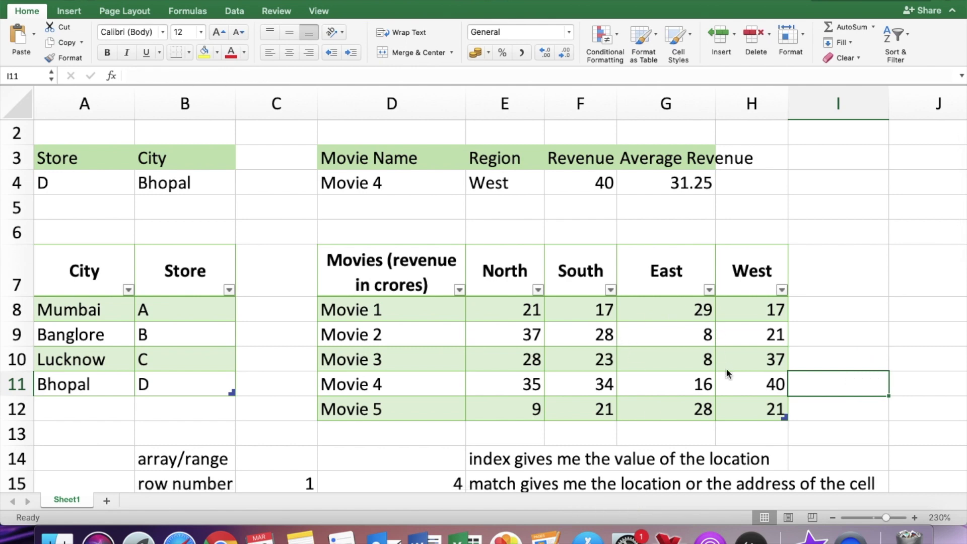
{"action": "left_click", "coordinate": [745, 359]}
{"action": "key", "text": "shift+Left"}
{"action": "key", "text": "shift+Left"}
{"action": "key", "text": "shift+Left"}
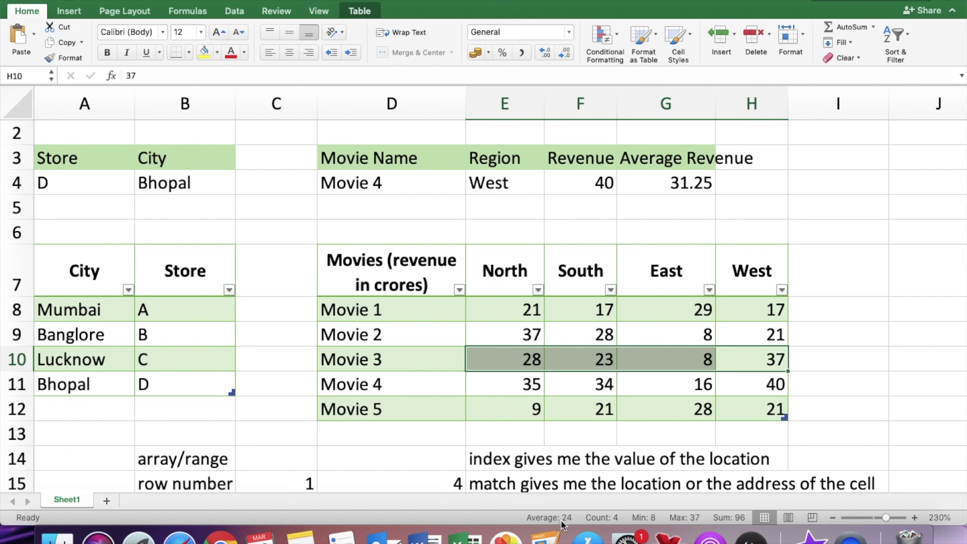
{"action": "left_click", "coordinate": [502, 394]}
{"action": "key", "text": "shift+Right"}
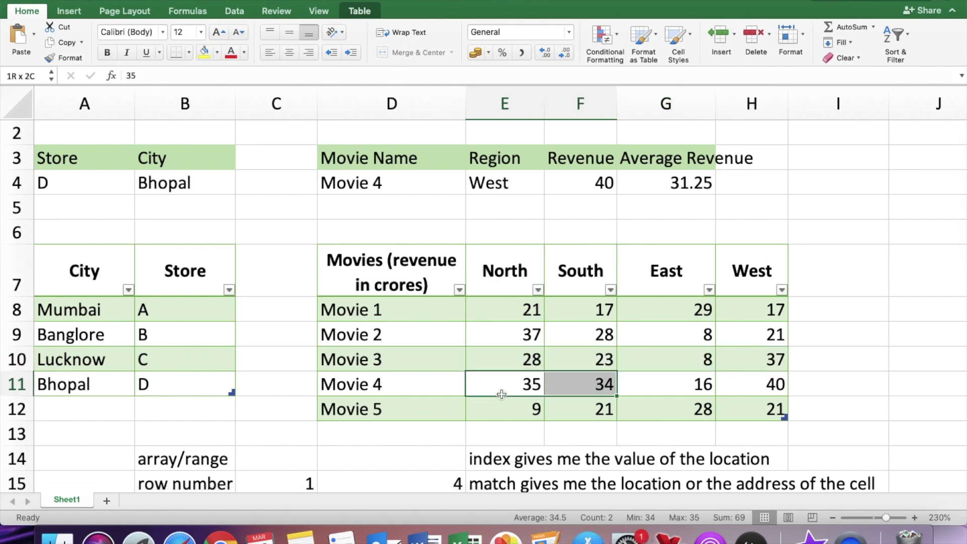
{"action": "key", "text": "shift+Right"}
{"action": "key", "text": "shift+Right"}
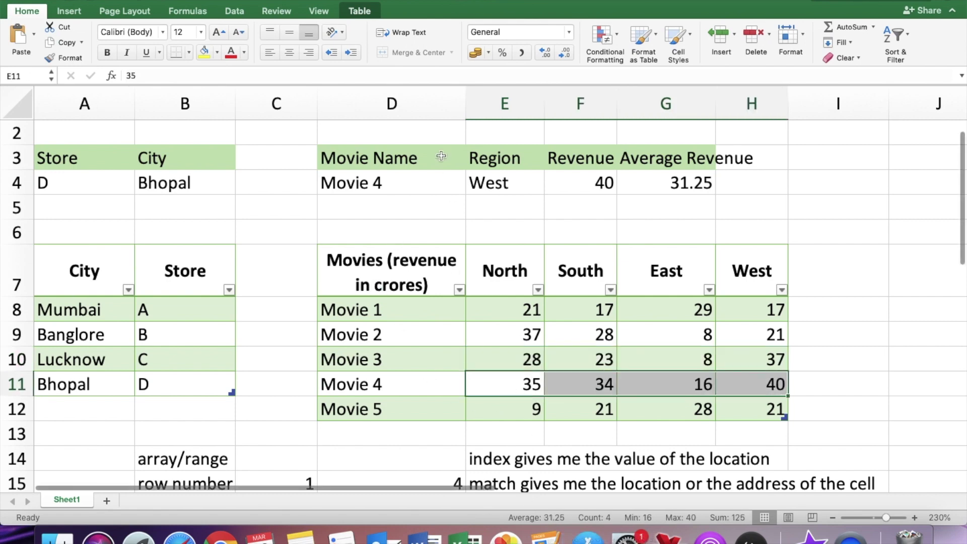
{"action": "left_click", "coordinate": [411, 180]}
{"action": "left_click", "coordinate": [644, 173]}
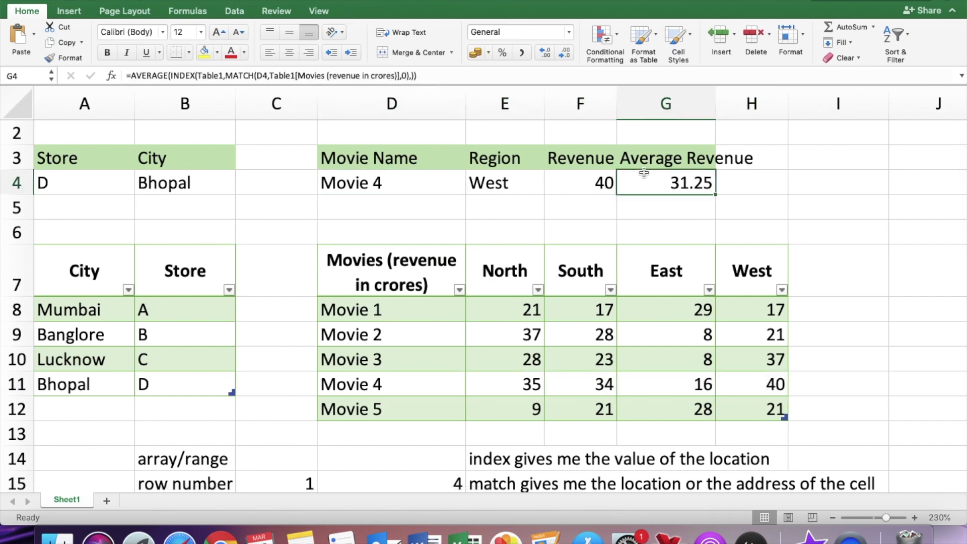